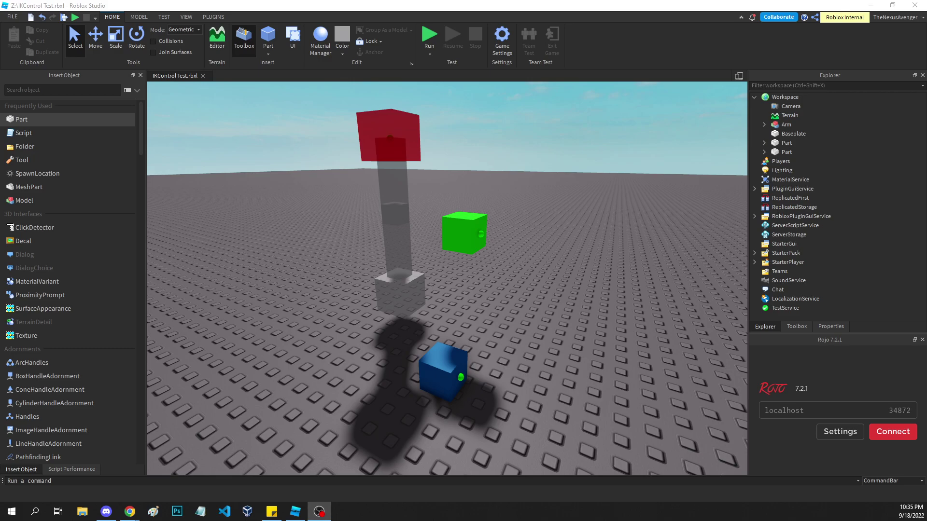
Switch to the browser showing the paused RDC 2022 inverse kinematics talk
key(alt+Tab)
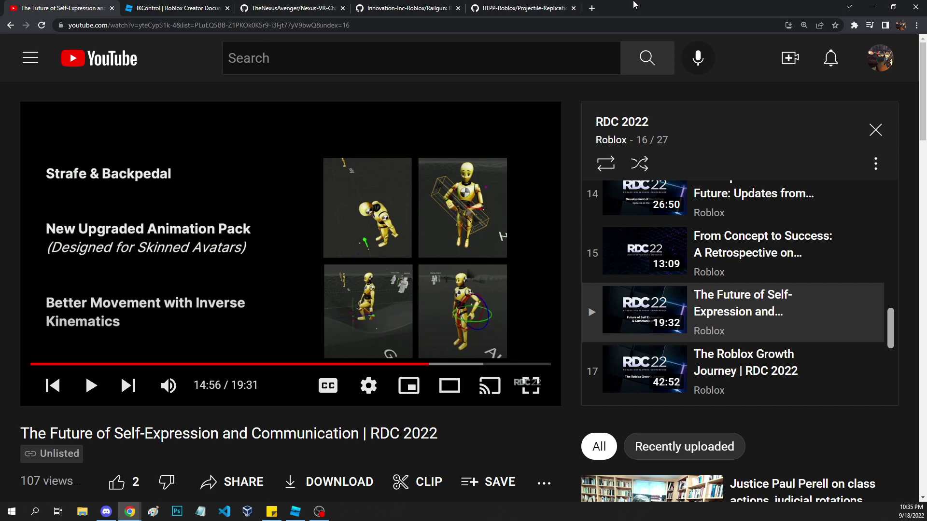
Minimize the browser to bring back Roblox Studio's IKControl Test place
click(871, 7)
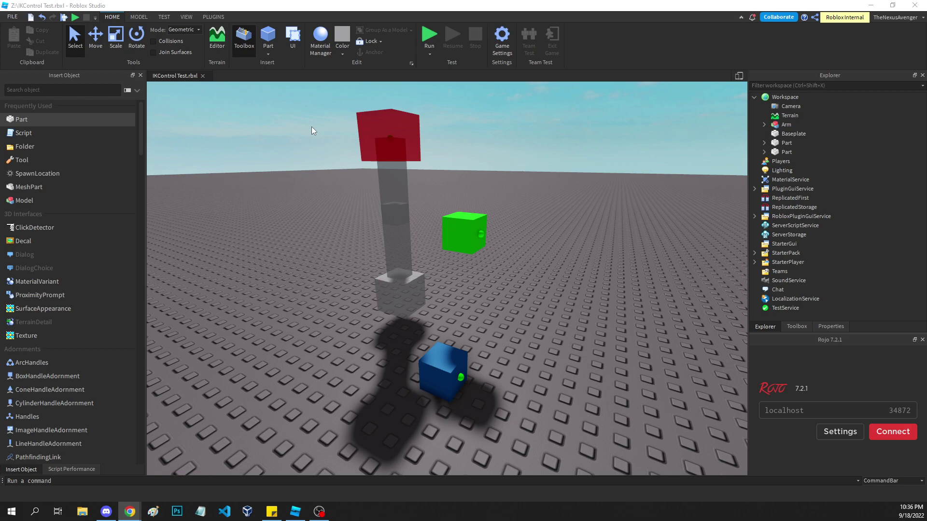
key(Down)
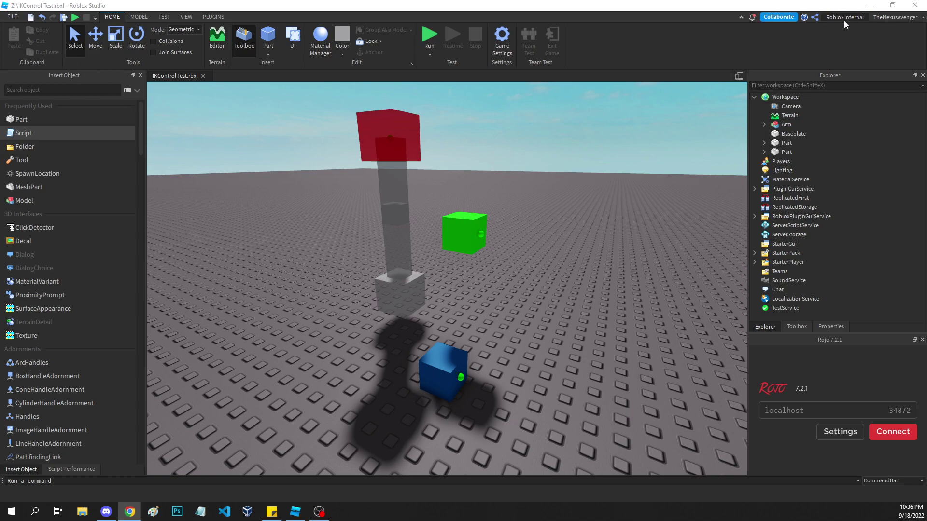
click(12, 16)
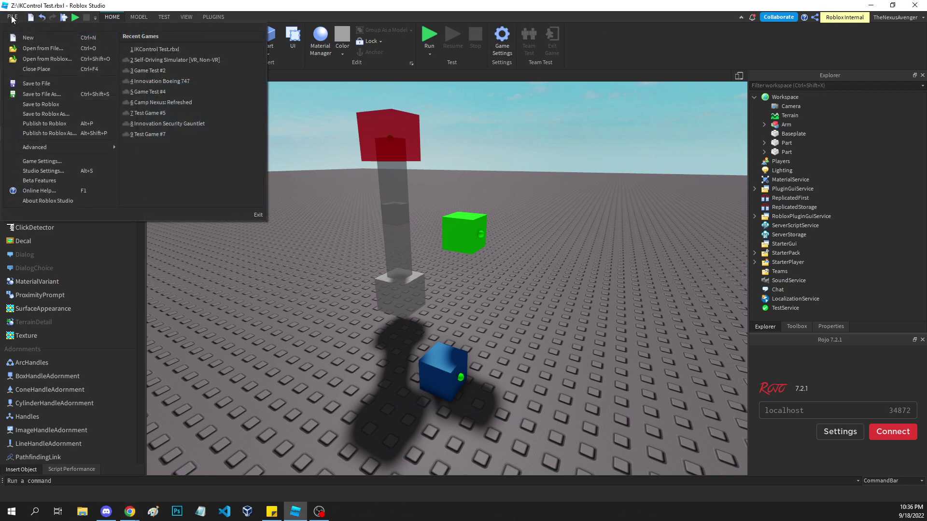
mouse_move(32, 147)
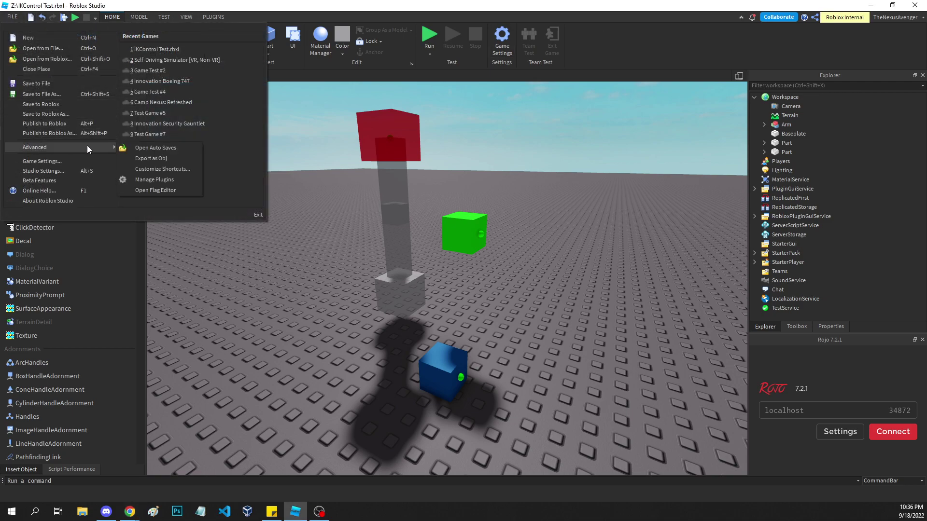
click(179, 186)
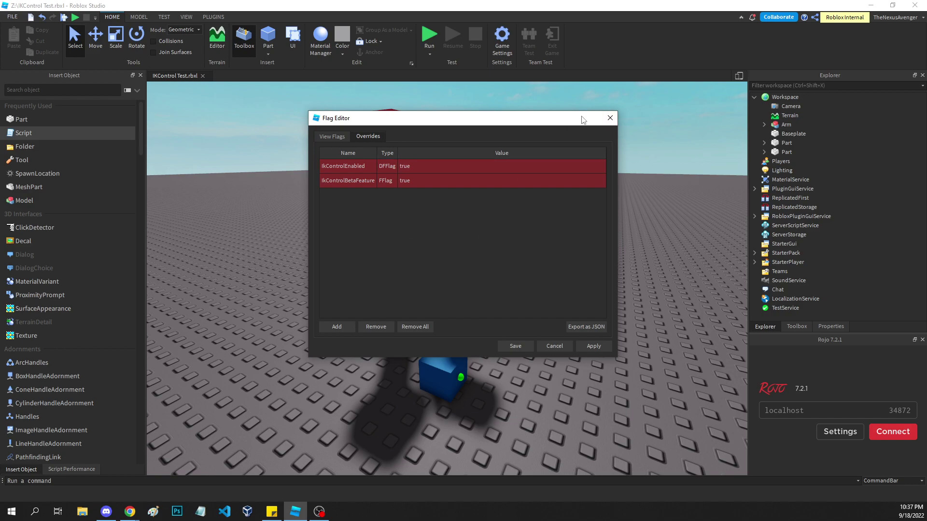
click(610, 118)
click(11, 17)
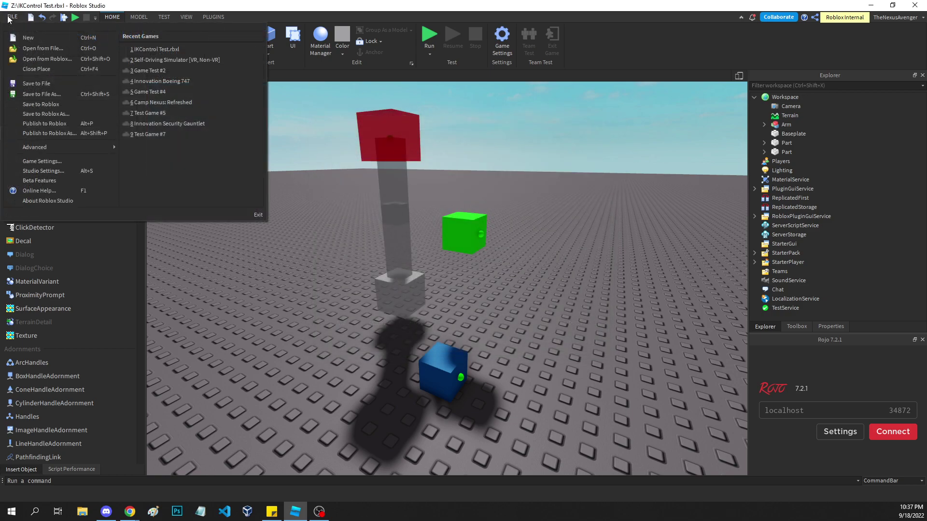
Confirm IK Controls is checked in Beta Features, then expand Arm down to its IKControl
click(55, 180)
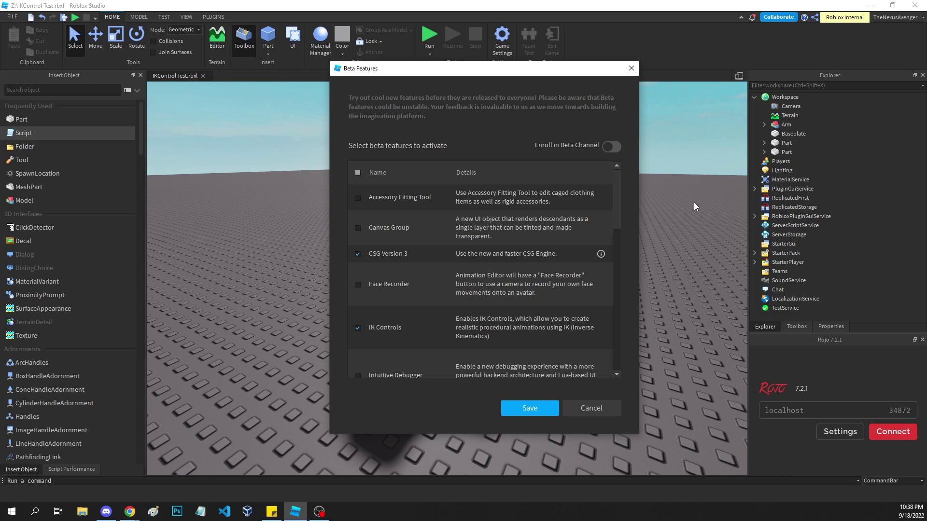
click(577, 411)
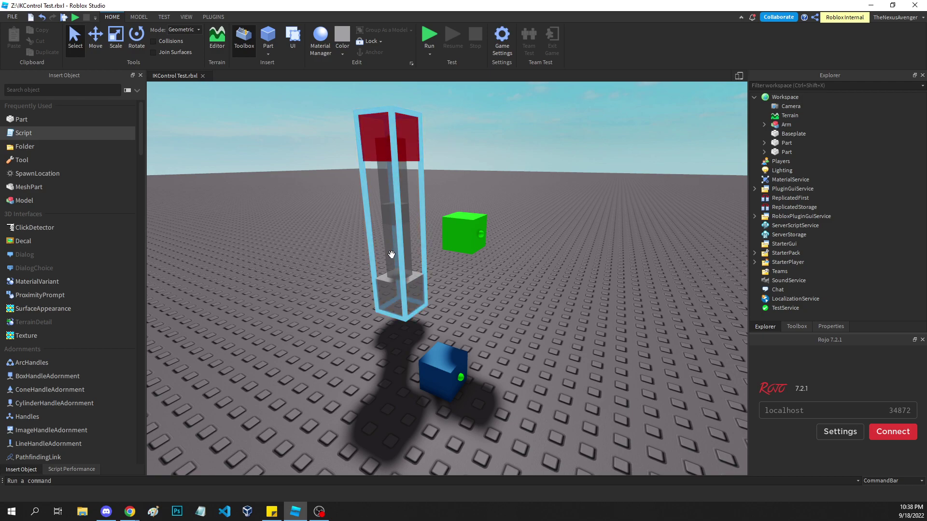
click(764, 126)
click(774, 171)
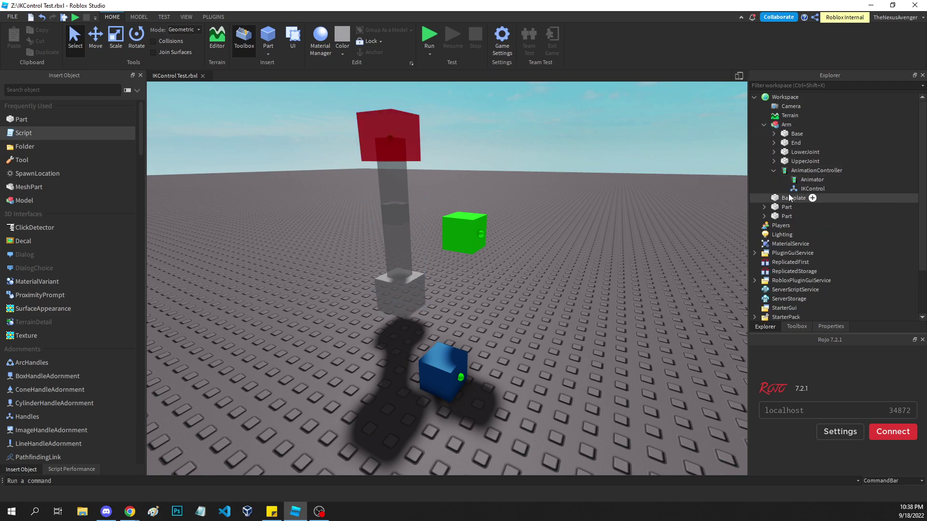
click(792, 189)
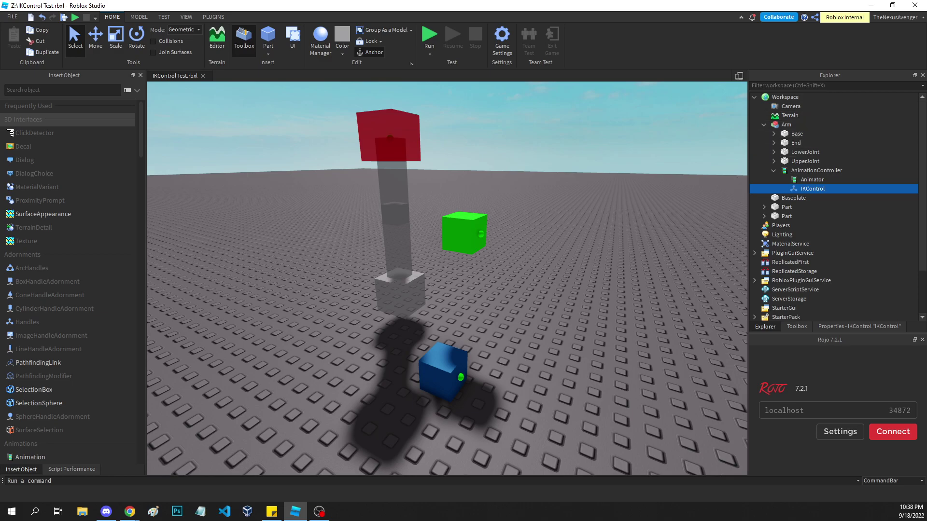
key(alt+Tab)
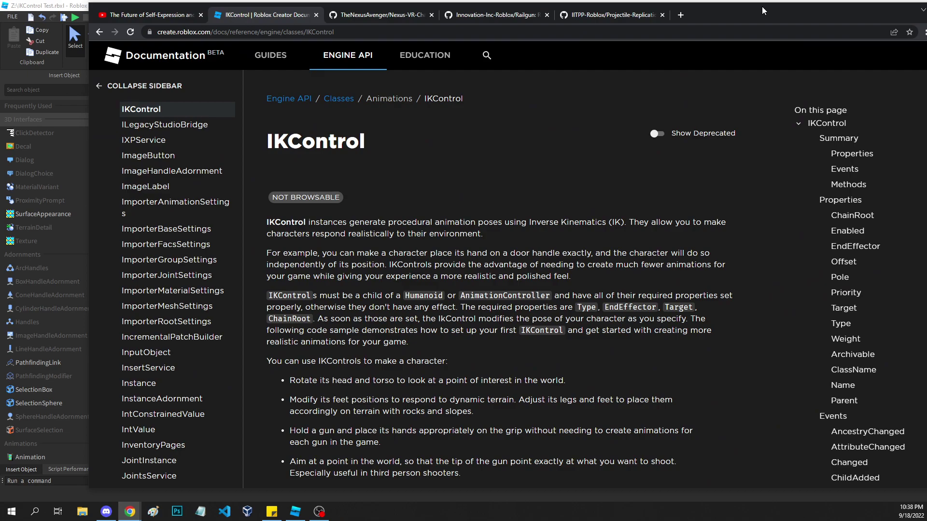
drag(762, 7, 926, 7)
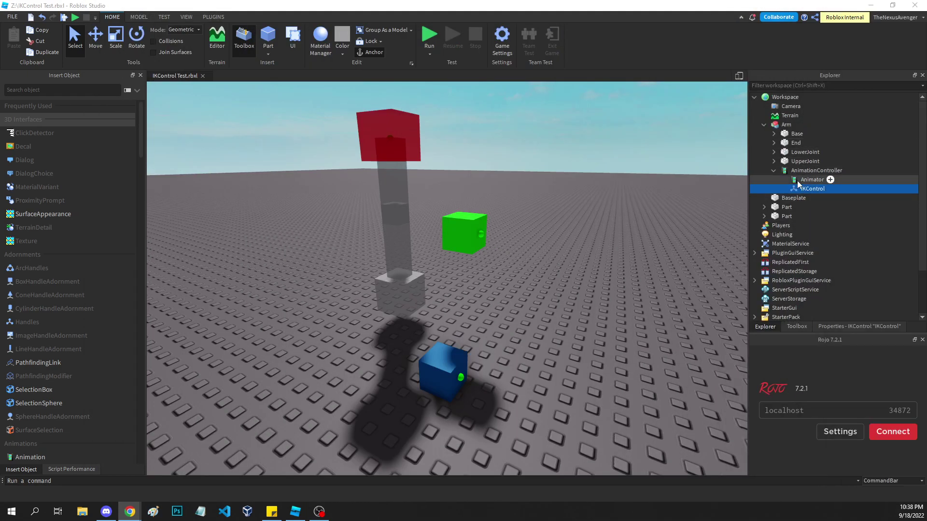
Select the Arm's AnimationController, its Animator, and then the IKControl in Explorer
click(797, 172)
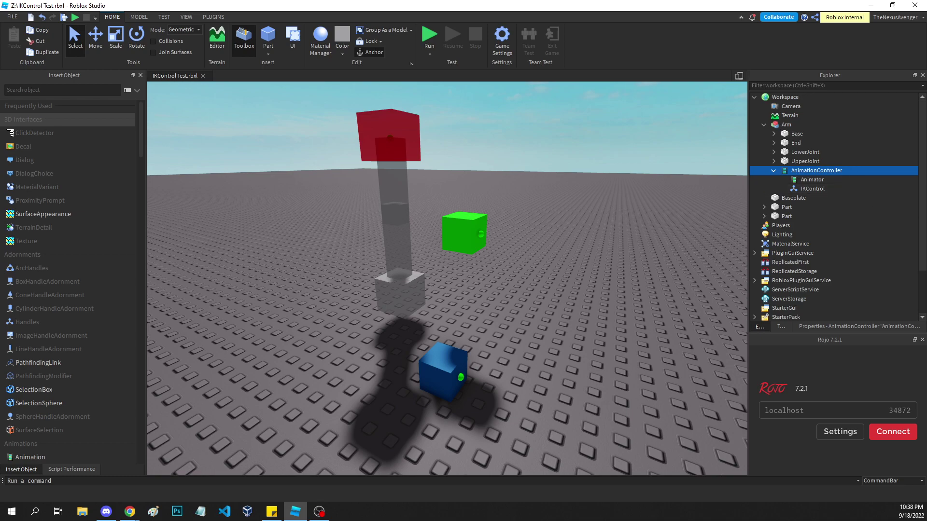
click(819, 180)
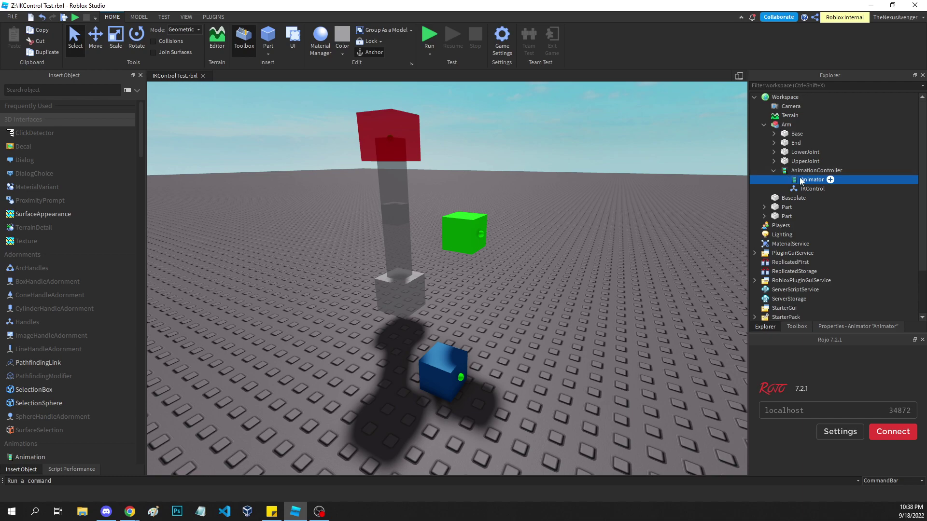
click(813, 185)
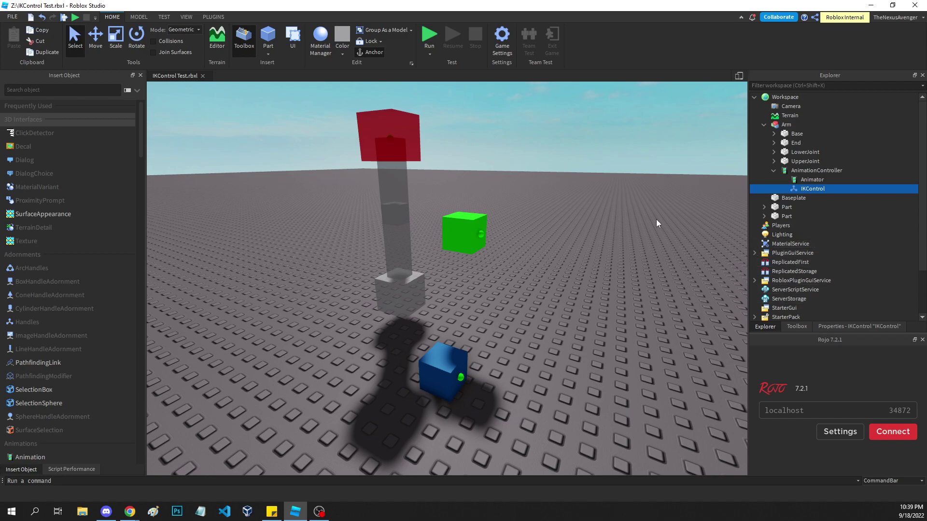
Set the IKControl's Type property to Null
click(838, 327)
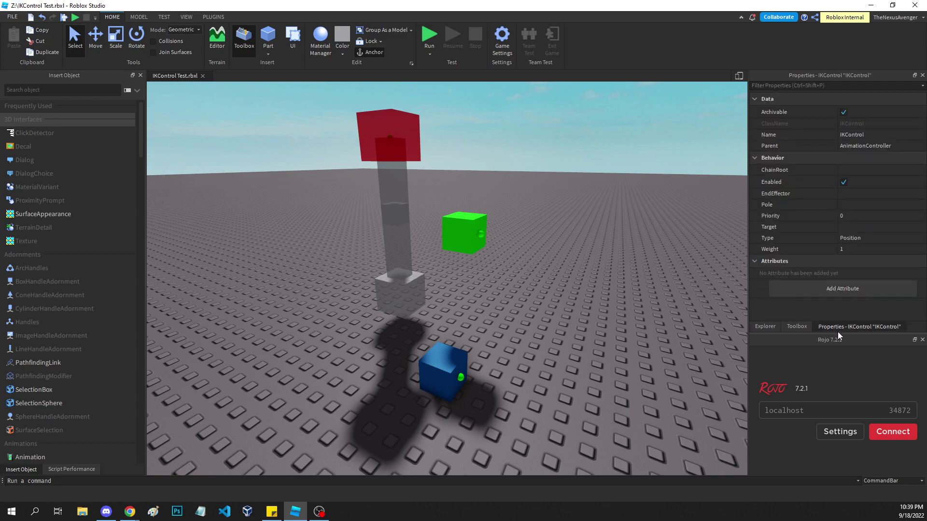
click(859, 239)
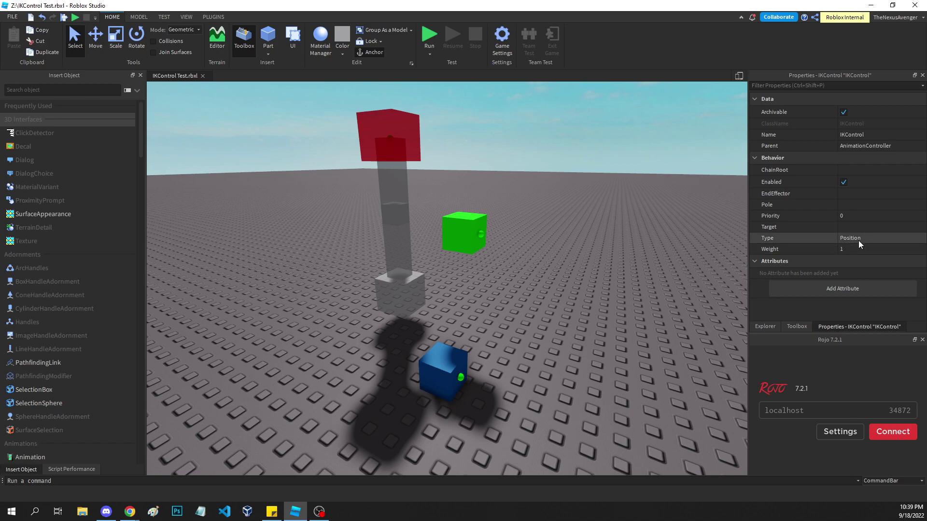
click(862, 262)
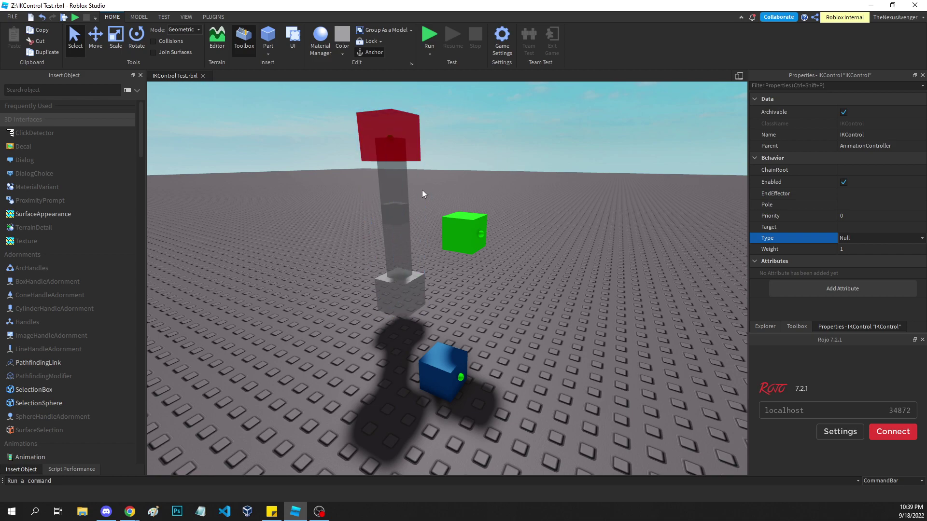
Select the Arm model, then reselect the Animator and IKControl in Explorer
click(384, 141)
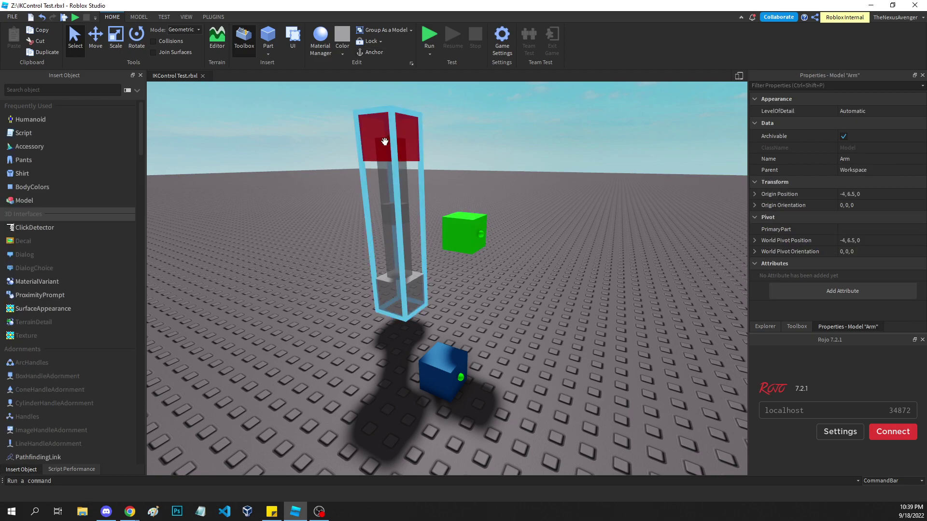
click(767, 326)
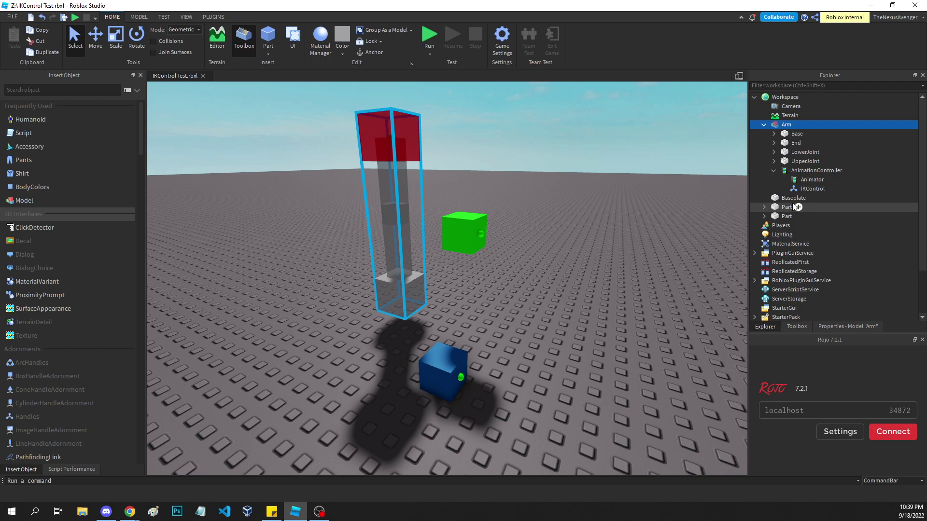
click(796, 181)
click(805, 189)
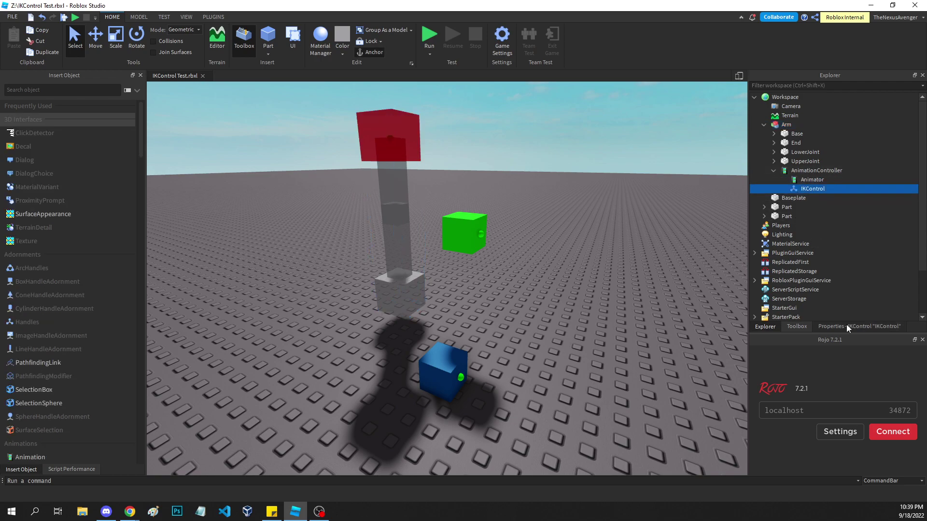
Set the IKControl's ChainRoot to UpperJoint and its EndEffector to the End attachment
click(847, 326)
click(854, 170)
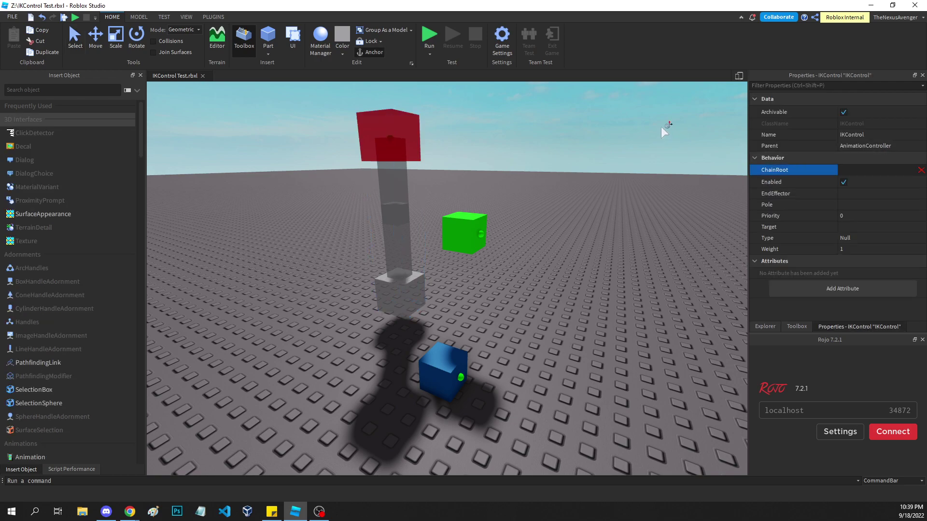
click(394, 180)
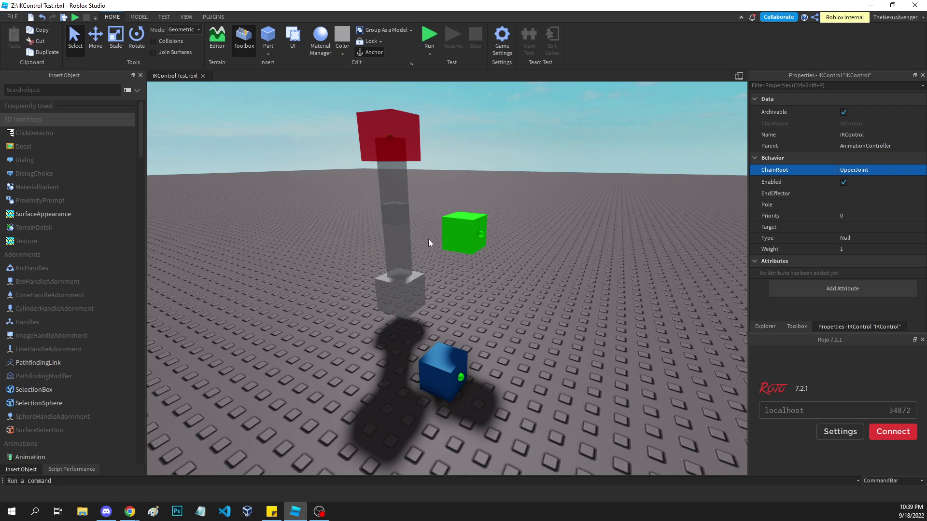
click(865, 194)
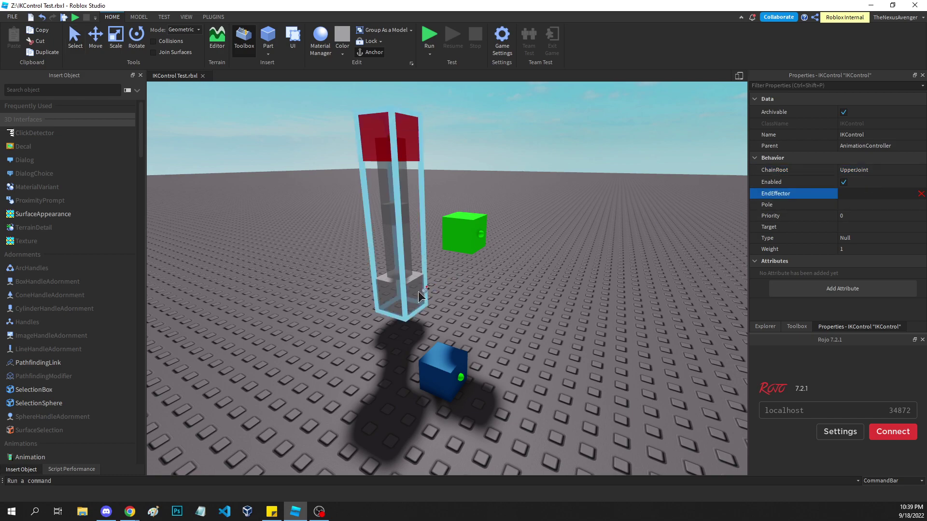
click(390, 300)
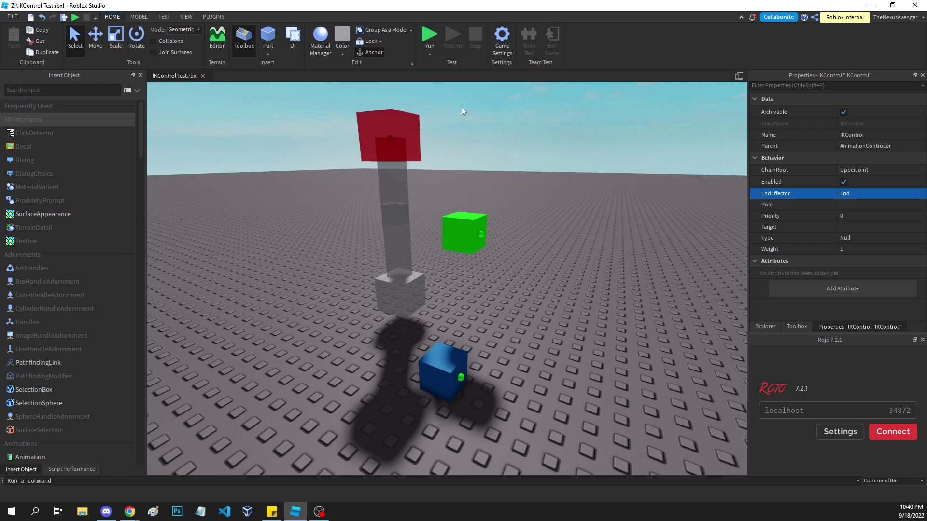
Start a play-test and expand the Arm model in Explorer
click(435, 40)
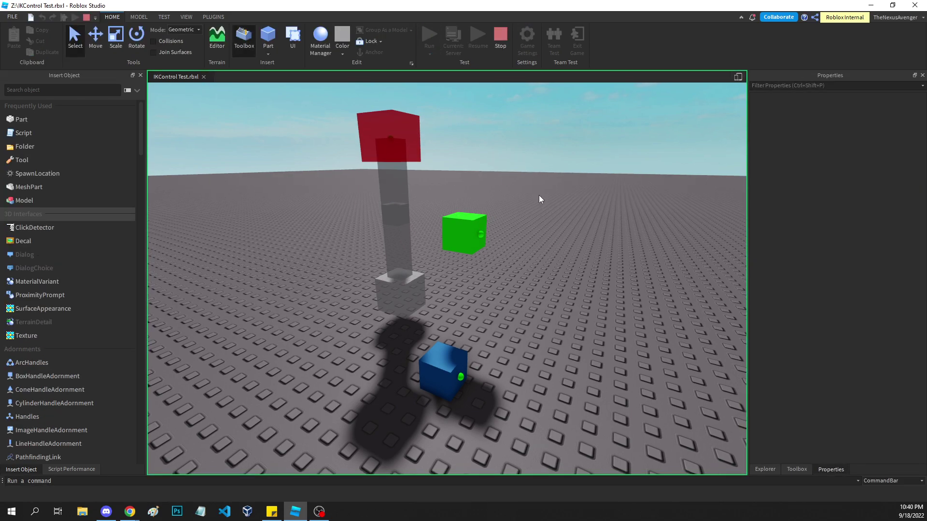
click(766, 470)
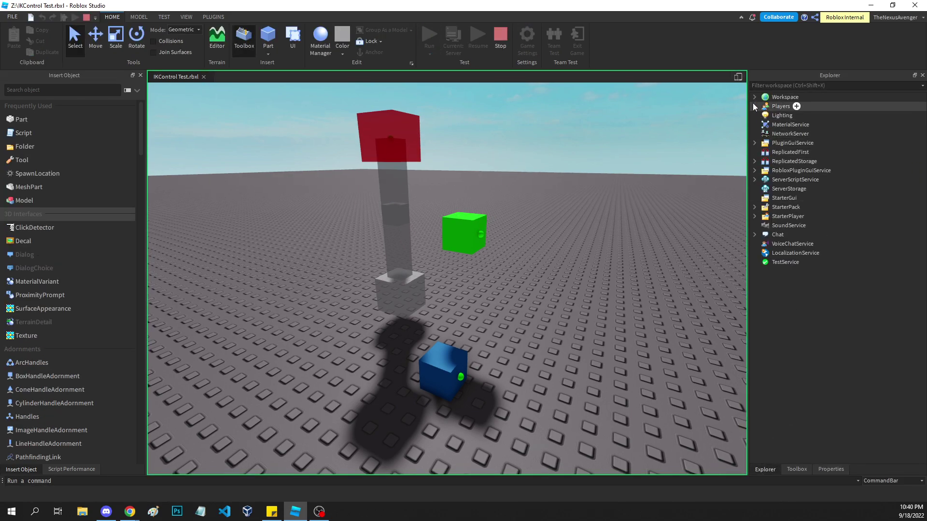
click(764, 124)
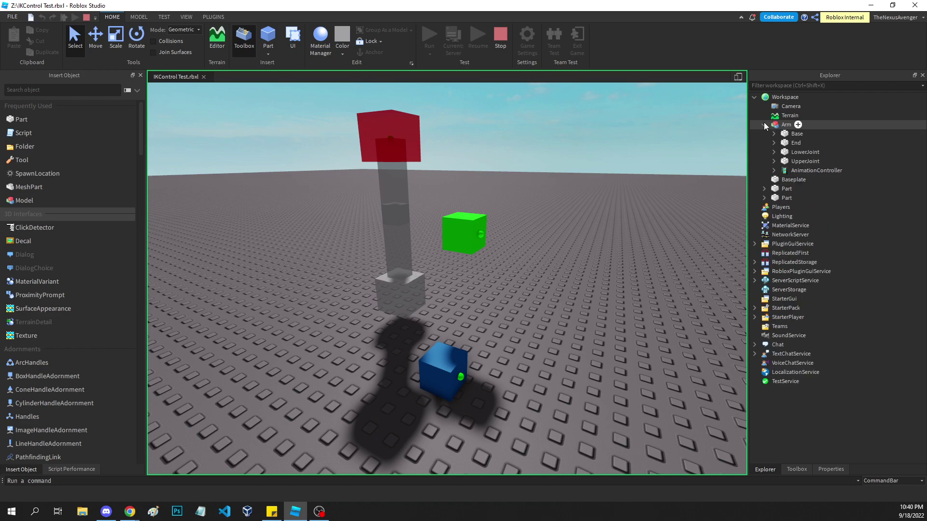
Select the running arm's IKControl and set its Target to the green cube Part
click(774, 171)
click(795, 189)
click(861, 469)
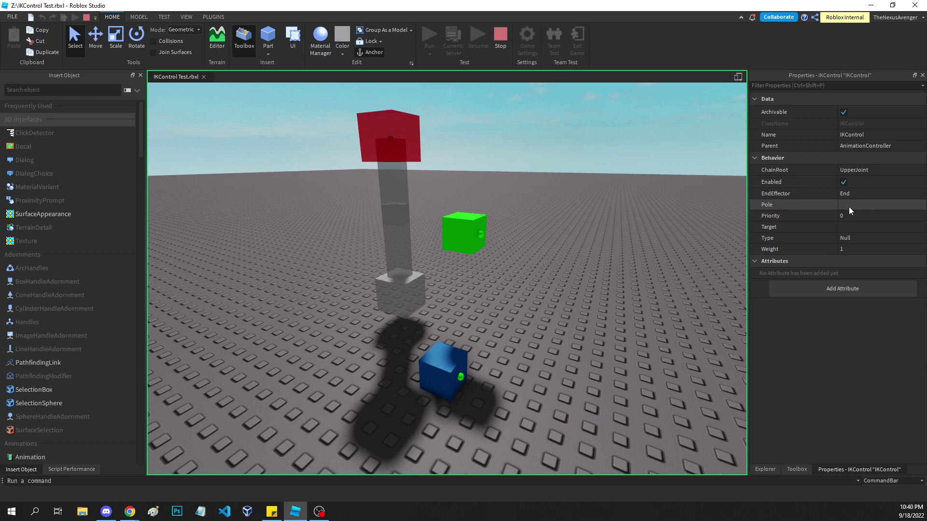
click(860, 226)
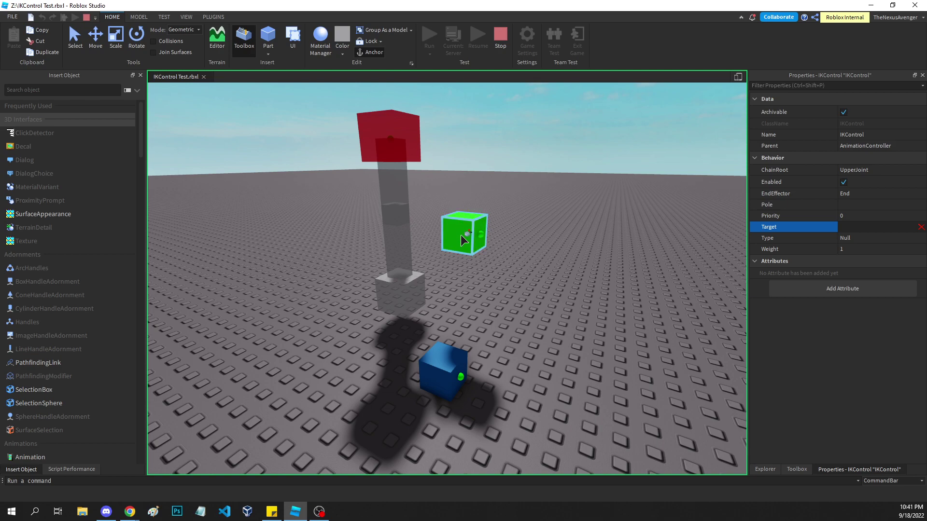
click(481, 238)
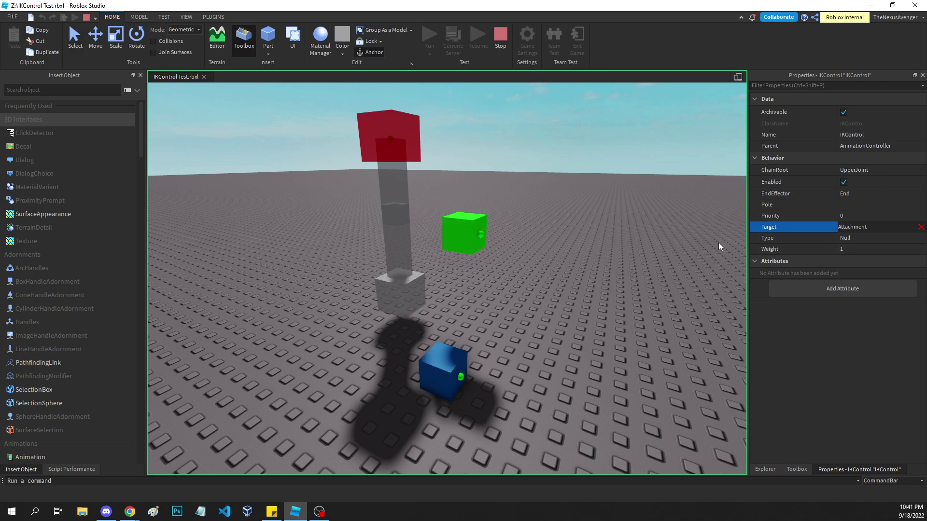
click(447, 226)
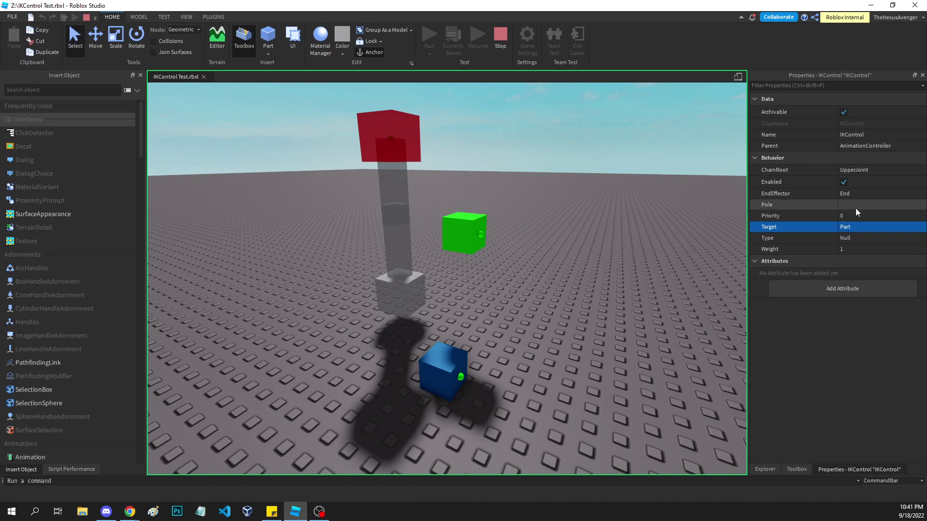
click(854, 236)
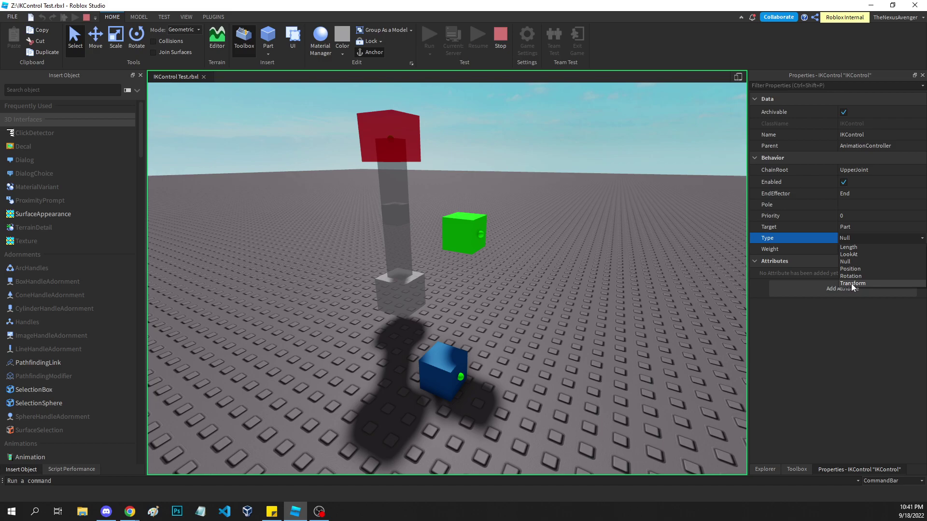
Change the IKControl Type to Transform, then frame the view and select the green cube
click(851, 283)
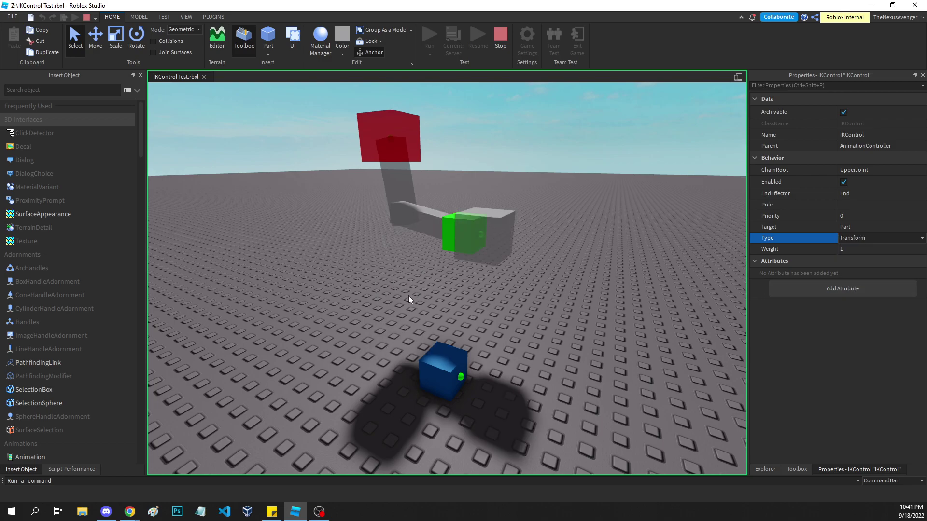
key(f)
scroll(431, 291, up, 5)
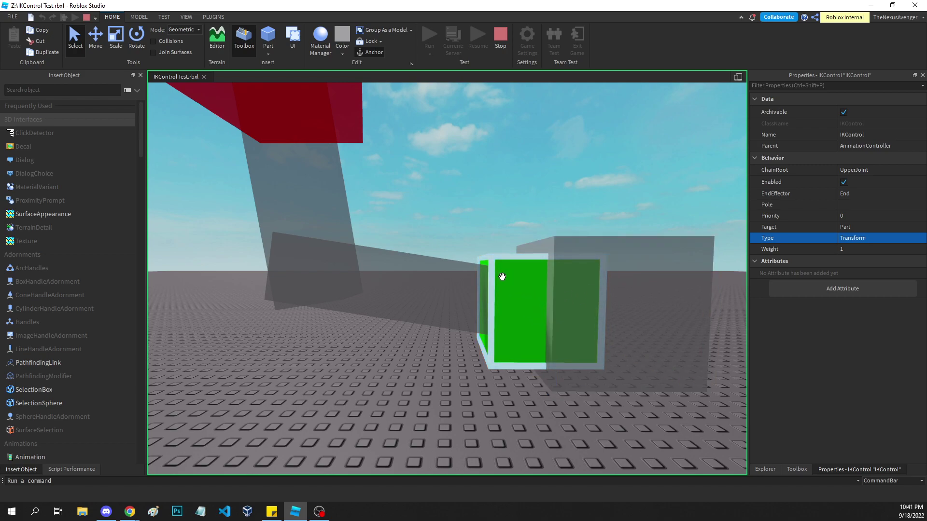
right_drag(501, 275, 506, 278)
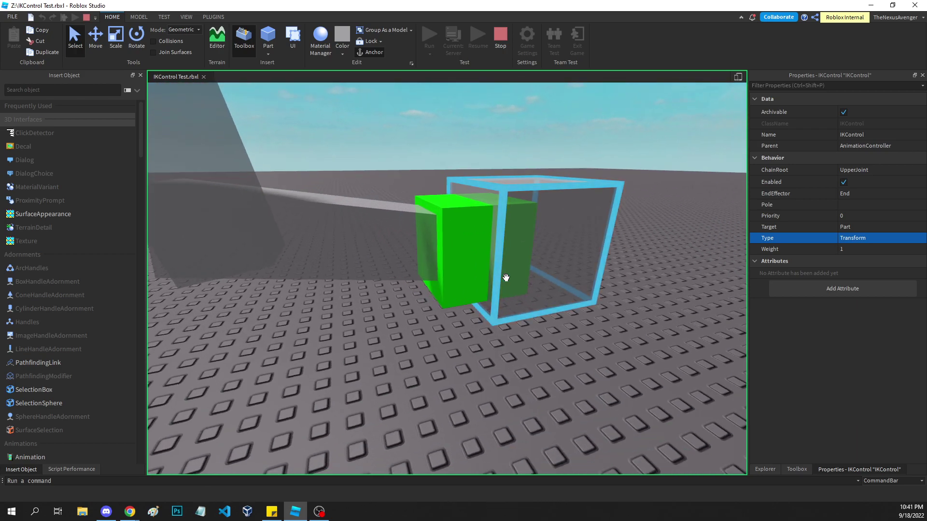
click(465, 250)
click(765, 469)
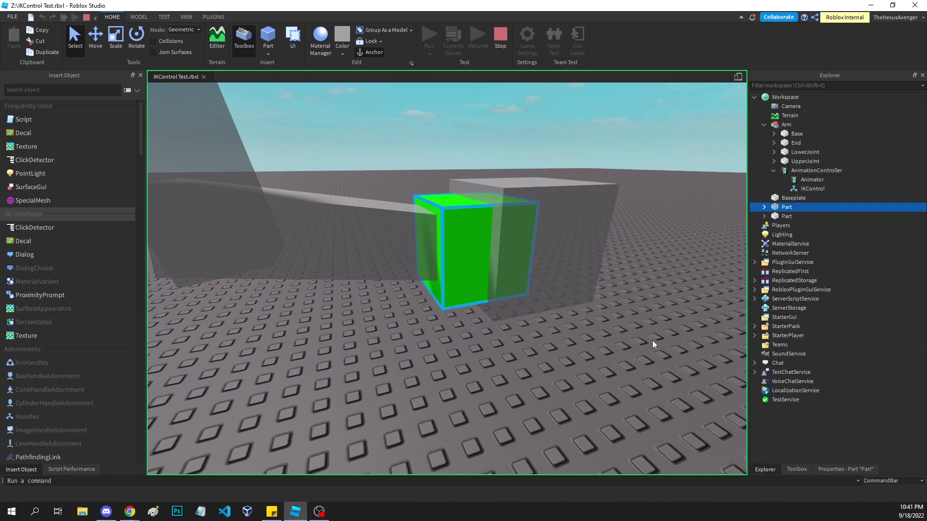
key(w)
right_drag(617, 321, 488, 397)
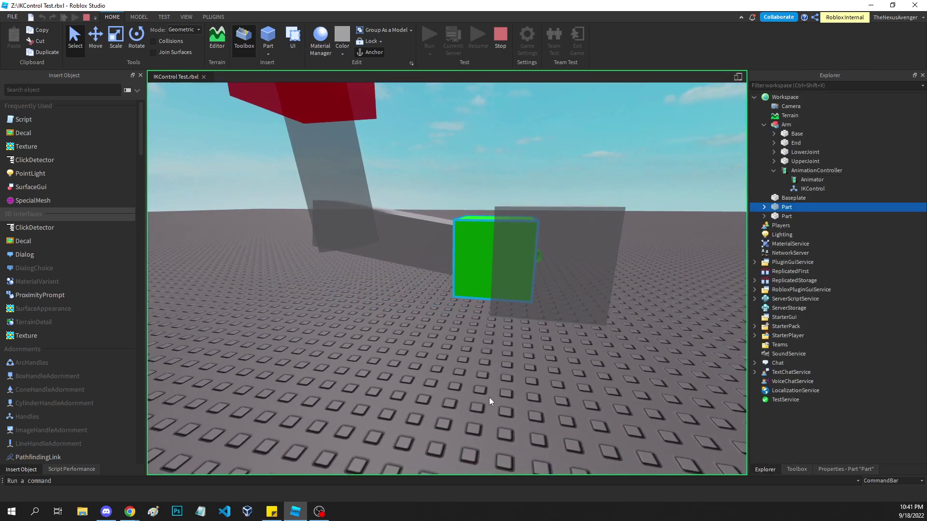
Rotate the green target cube with Move snapping turned off
click(137, 40)
right_drag(571, 255, 572, 252)
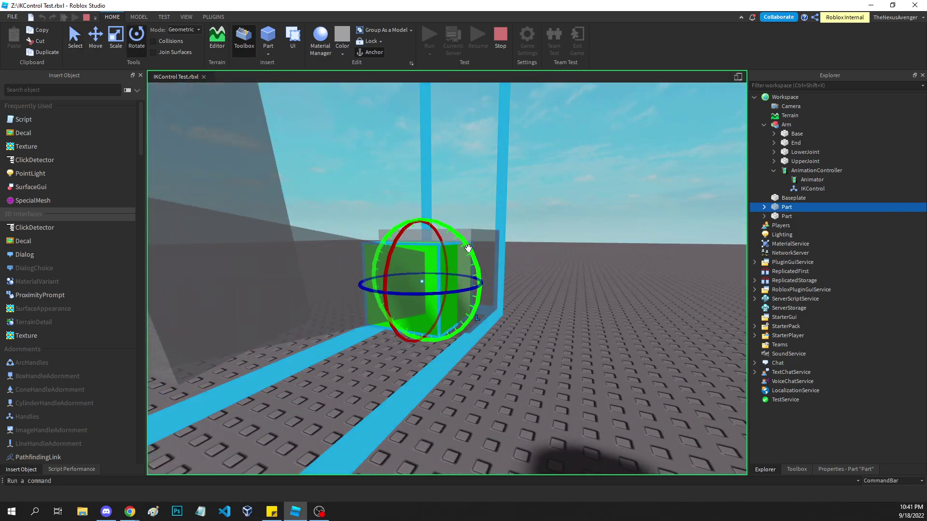
click(138, 17)
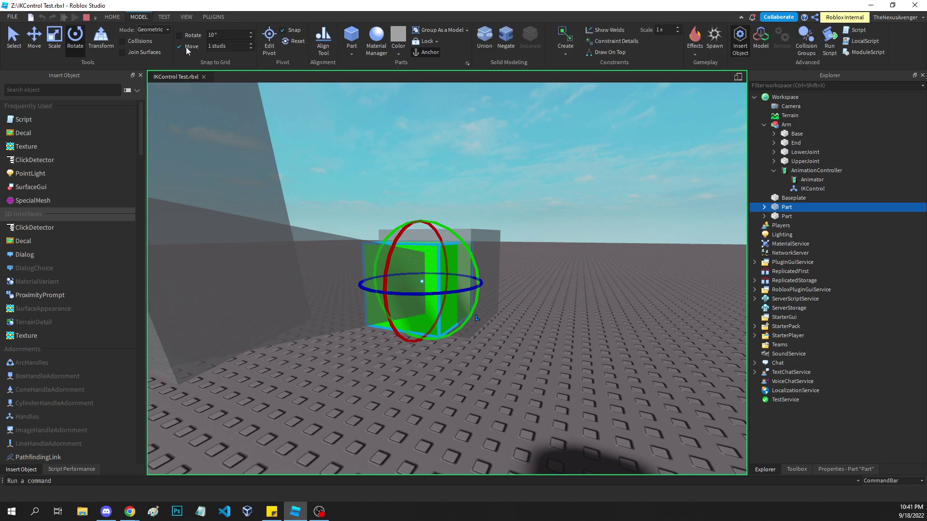
click(183, 47)
drag(435, 223, 447, 261)
Nudge the green cube slightly along its X axis with the Move tool
key(ctrl+2)
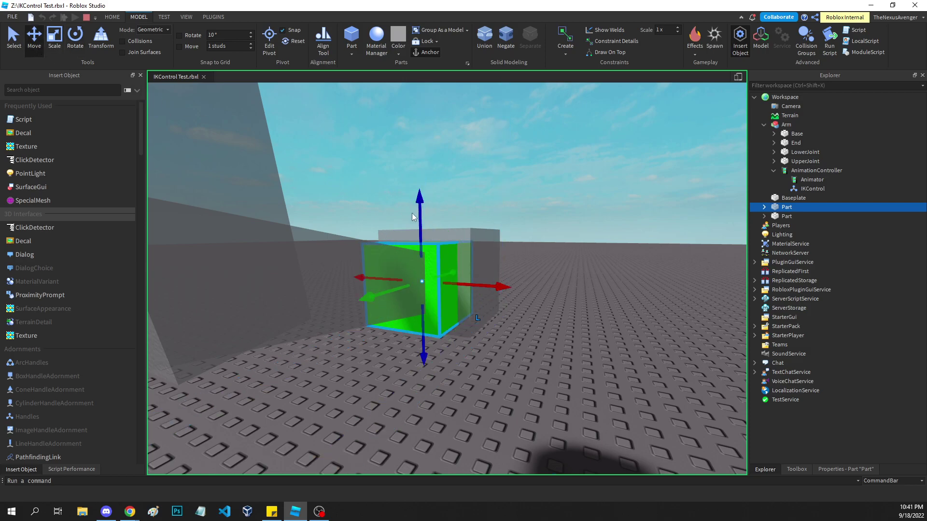
right_drag(412, 213, 512, 305)
scroll(445, 299, up, 5)
scroll(445, 299, down, 5)
mouse_move(513, 315)
mouse_down()
mouse_move(536, 312)
mouse_move(508, 327)
mouse_move(528, 324)
mouse_up()
right_drag(528, 324, 477, 348)
scroll(477, 348, up, 5)
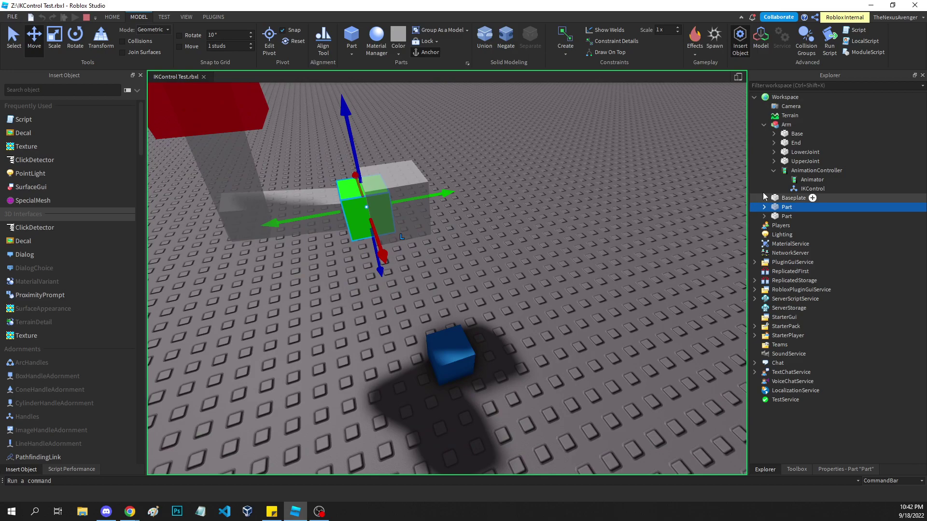
Recheck the IKControl's Target and Type settings in Properties
click(801, 189)
click(842, 467)
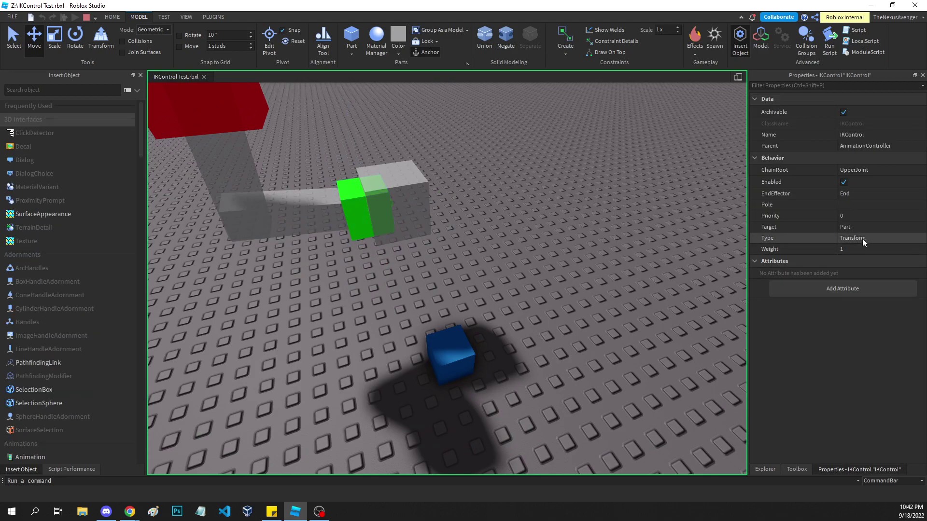
click(859, 226)
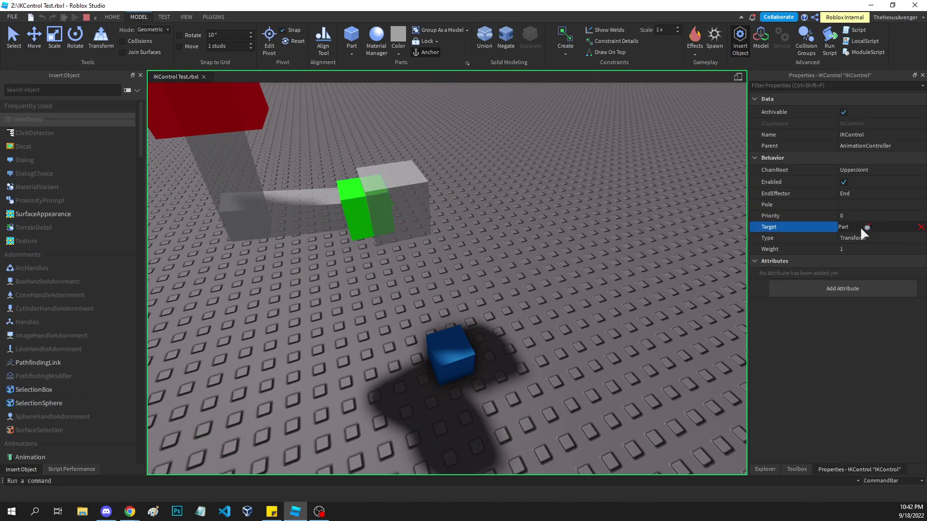
click(863, 238)
click(863, 238)
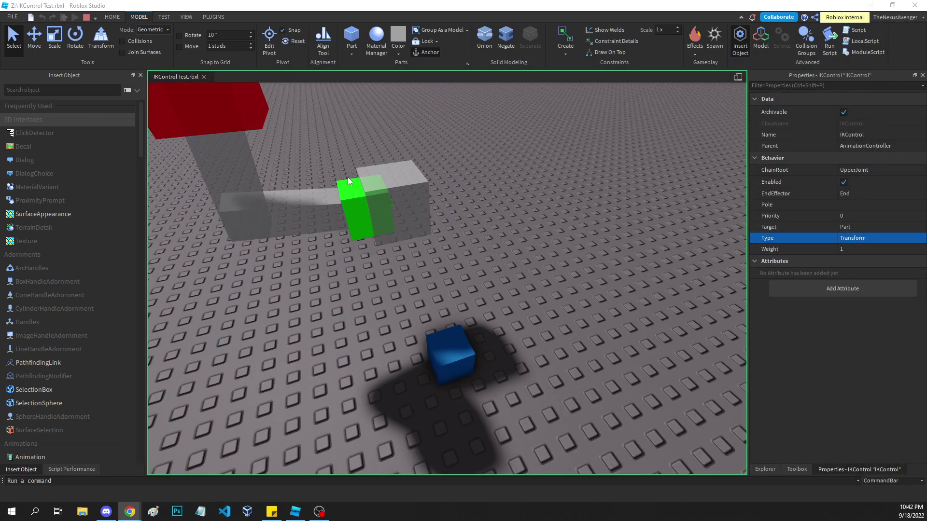
Drag the blue cube further left across the baseplate
right_drag(494, 244, 430, 283)
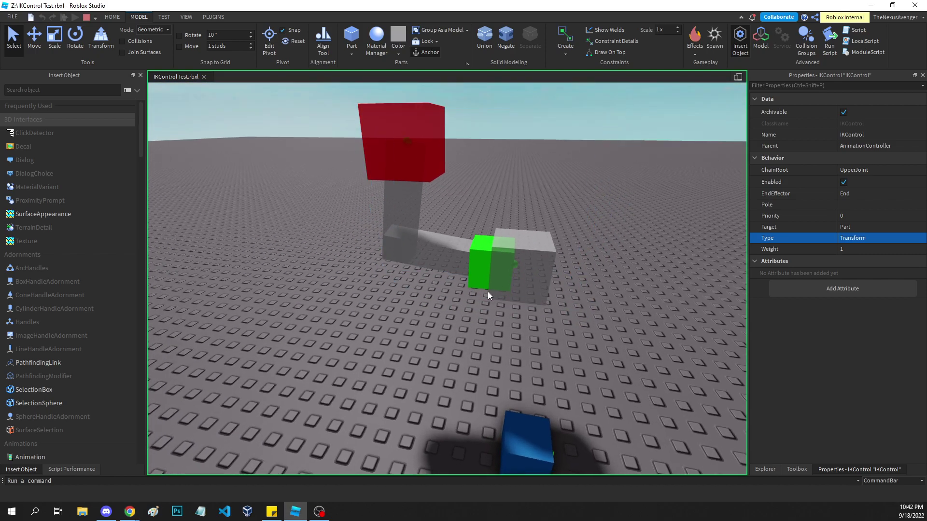
scroll(488, 291, up, 3)
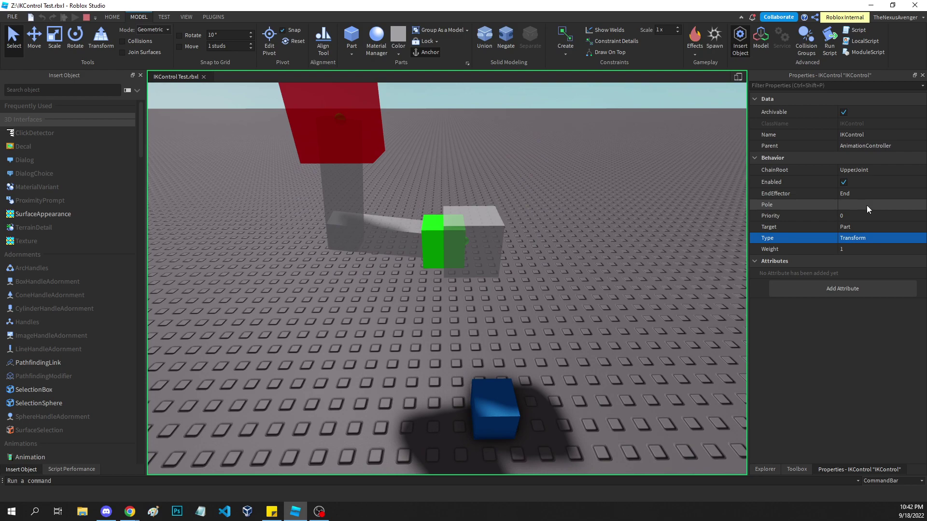
drag(505, 383, 337, 384)
Assign the blue cube Part as the IKControl's Pole, then select it with the Move tool
click(768, 470)
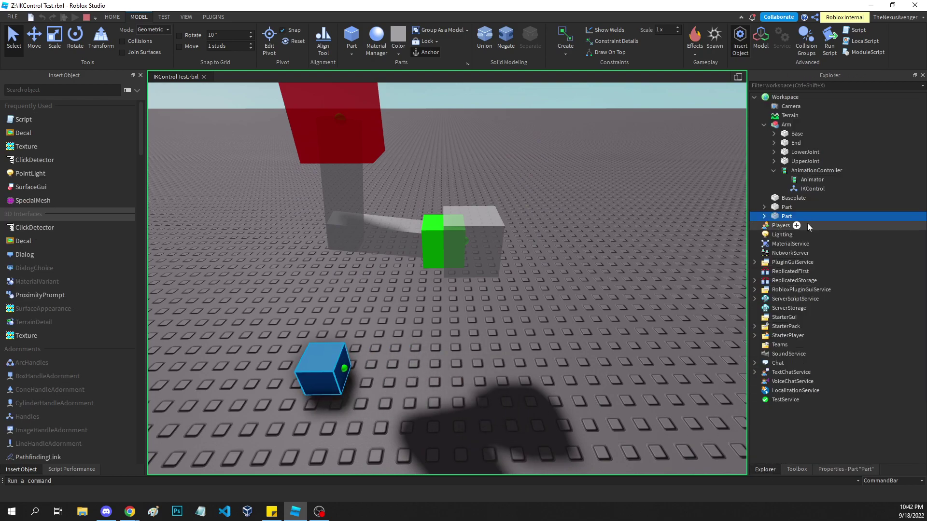
click(808, 188)
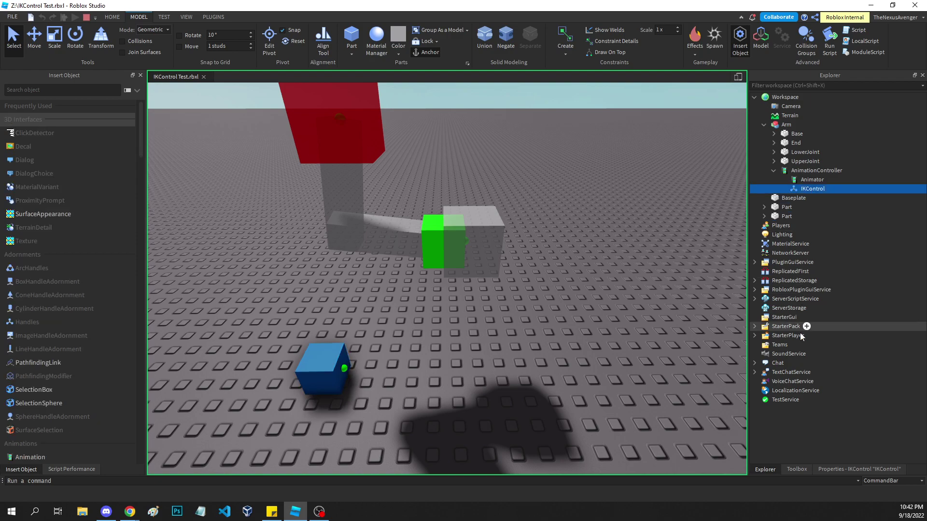
click(831, 467)
click(847, 201)
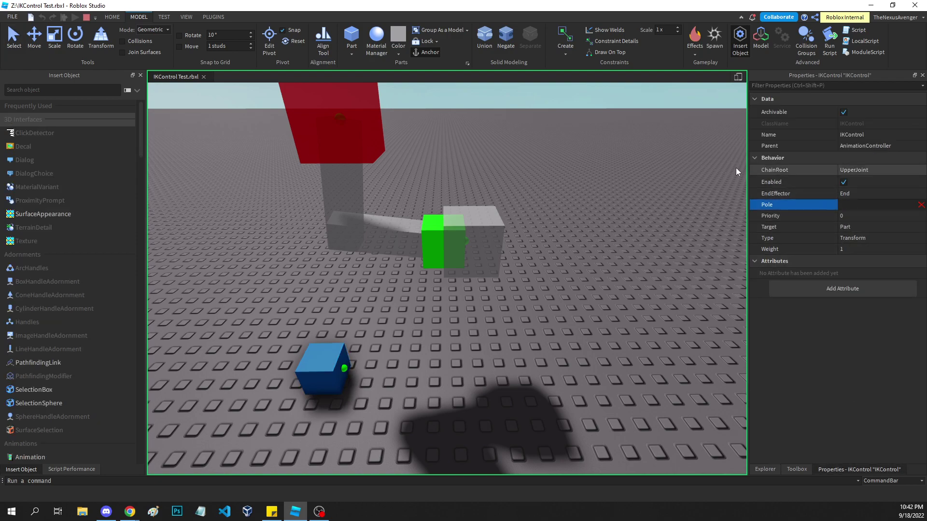
click(311, 371)
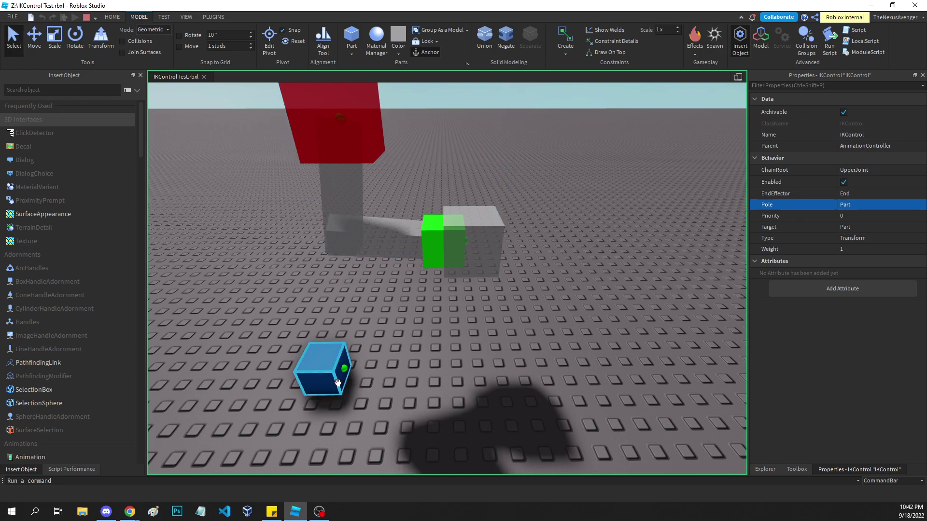
click(323, 373)
key(ctrl+2)
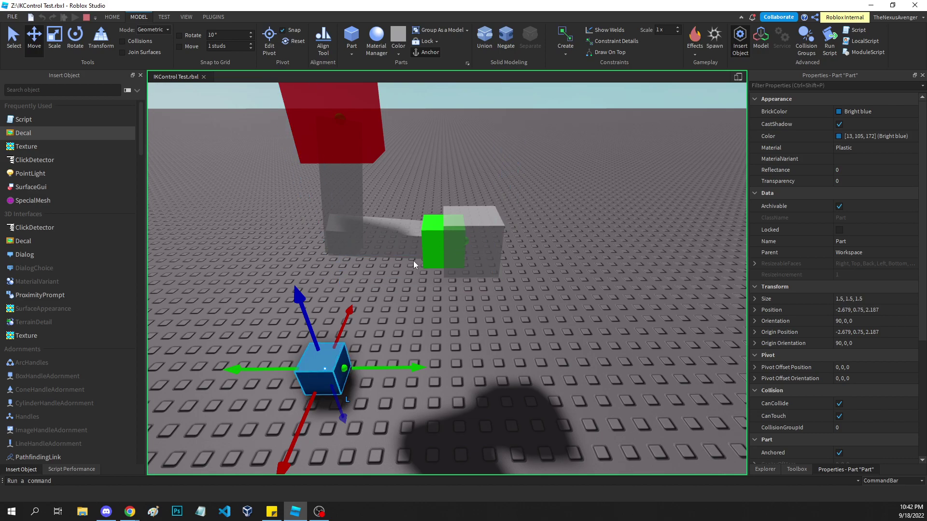
Slide the blue pole cube along its X axis so the arm bends differently
right_drag(413, 261, 409, 277)
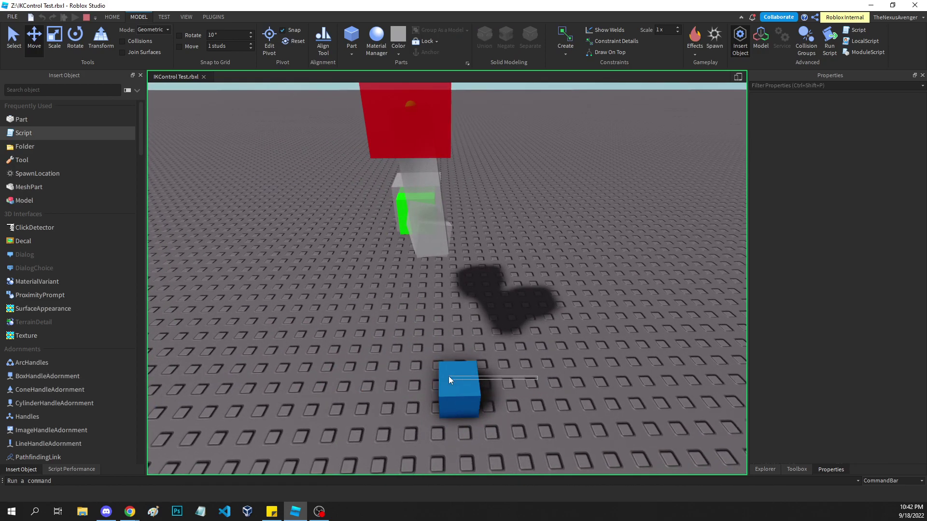
mouse_move(493, 395)
mouse_down()
mouse_move(386, 398)
mouse_move(541, 394)
mouse_move(362, 402)
mouse_move(534, 407)
mouse_move(412, 416)
mouse_move(552, 414)
mouse_move(385, 391)
mouse_move(507, 406)
mouse_up()
right_drag(507, 405, 508, 413)
Drag the green target cube along Z to about −3.31, stretching the arm
scroll(508, 413, down, 2)
click(451, 333)
scroll(431, 319, up, 3)
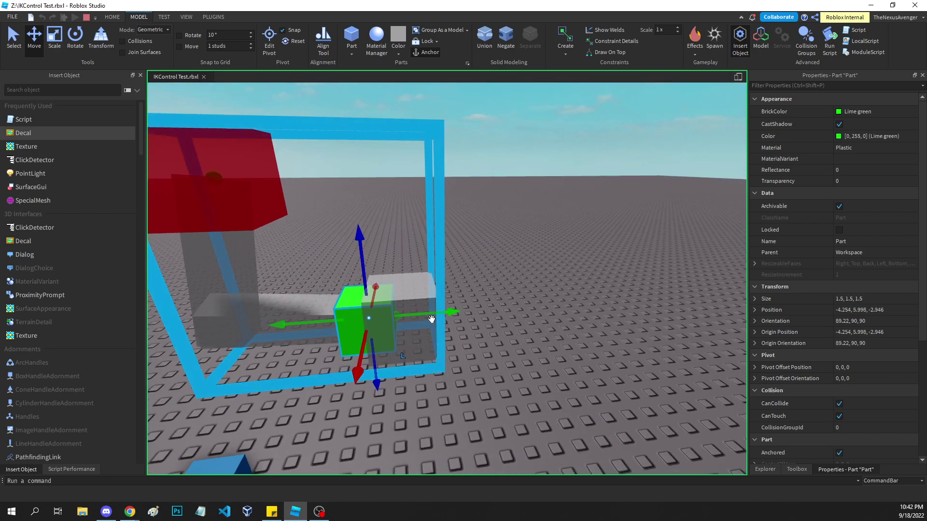
drag(431, 319, 455, 338)
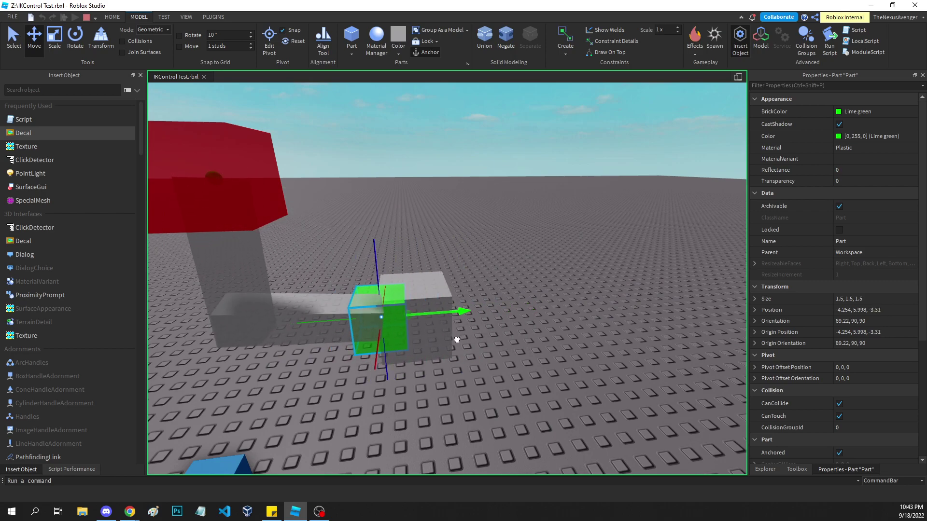
right_drag(457, 340, 457, 340)
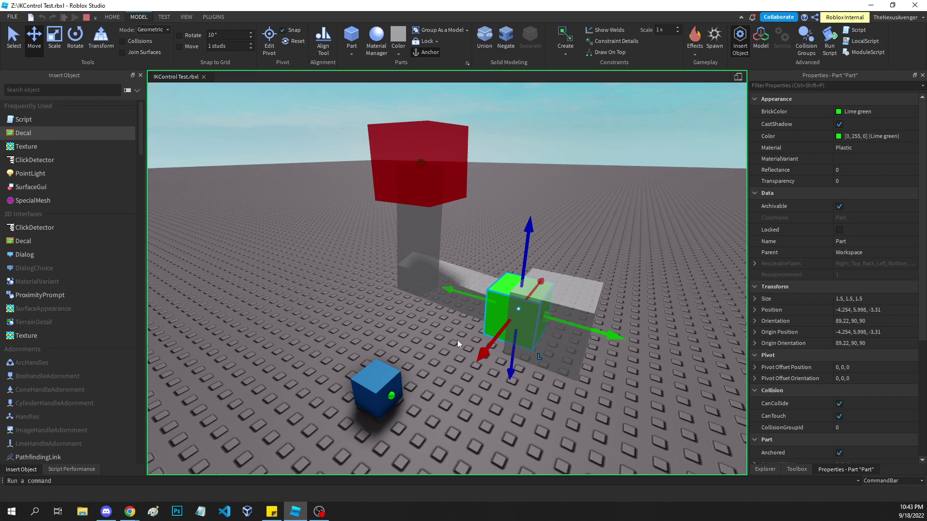
Check the IKControl's Pole setting in its properties
click(765, 469)
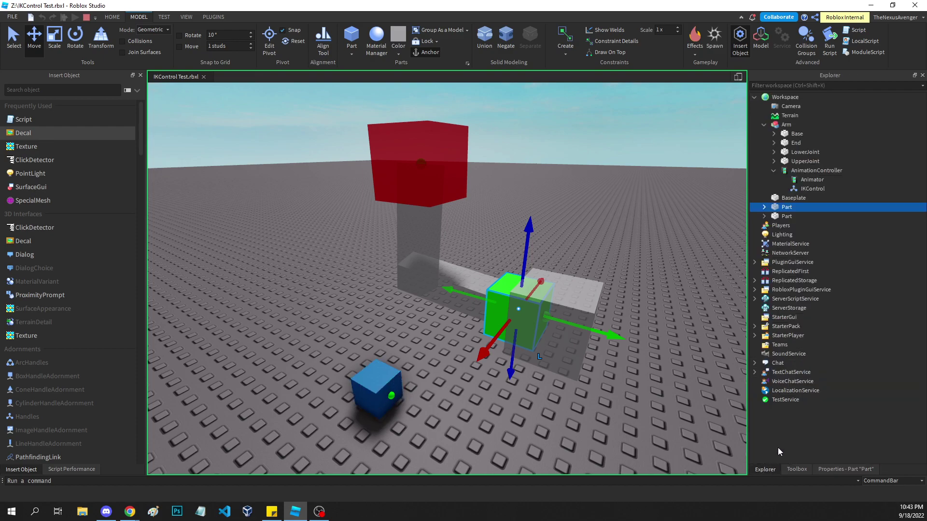
click(812, 189)
click(859, 470)
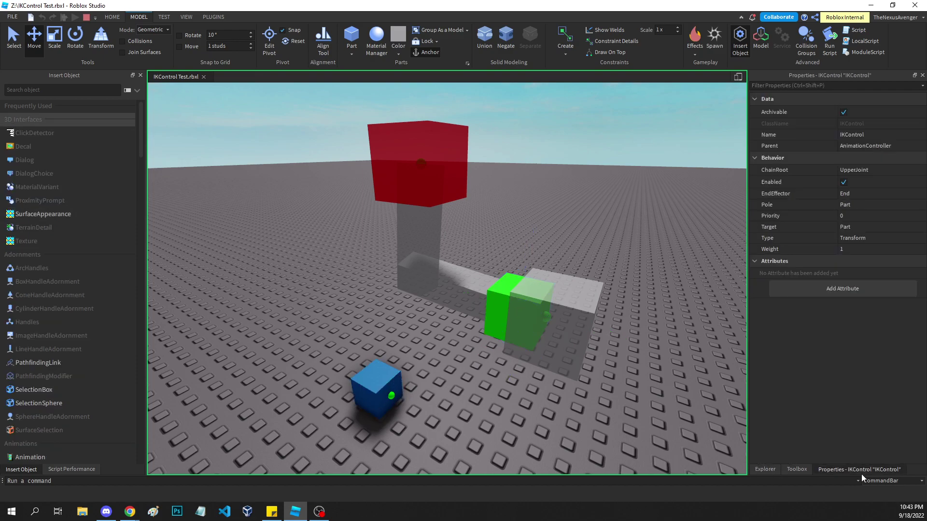
click(905, 208)
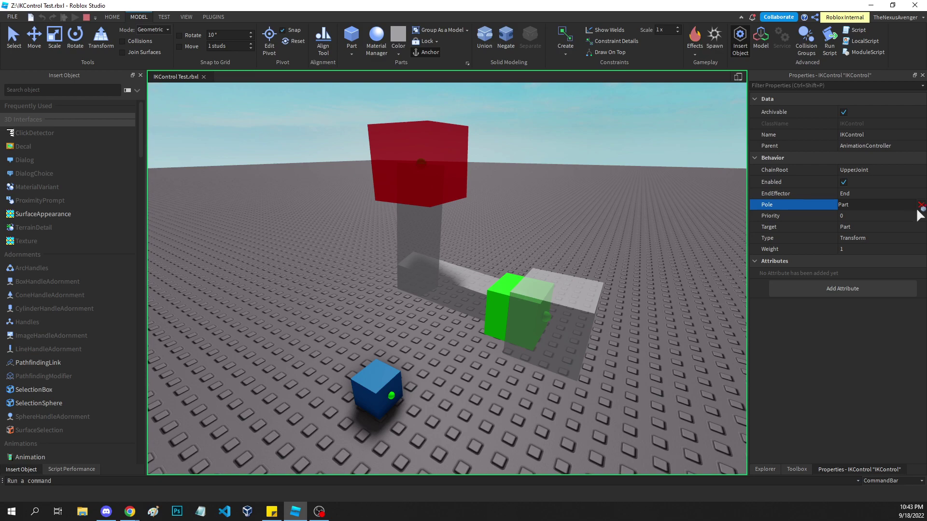
click(775, 468)
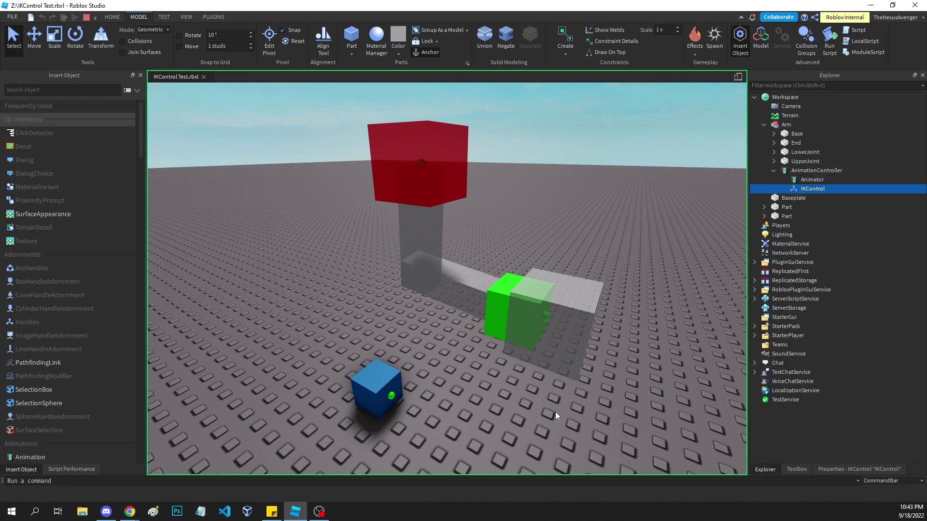
Select the Arm model plus green target Part and rotate them around the vertical axis
click(428, 156)
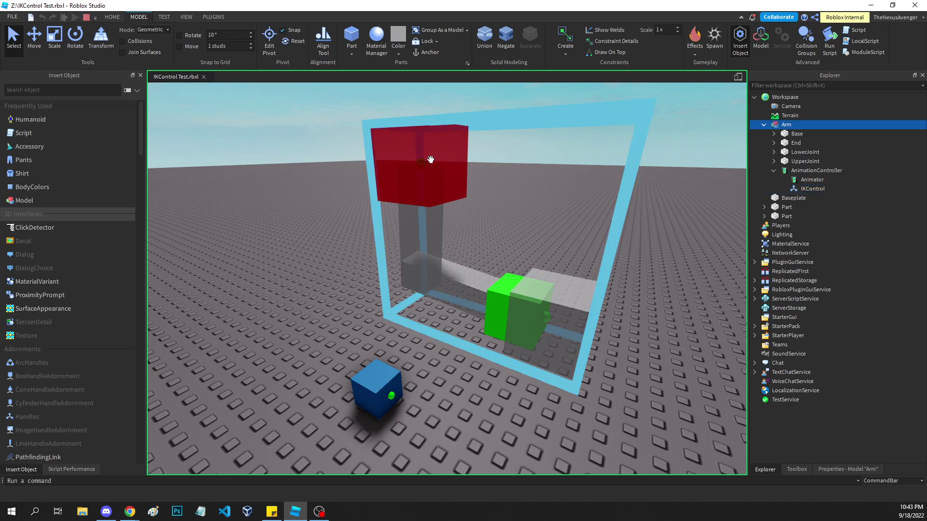
ctrl+click(502, 279)
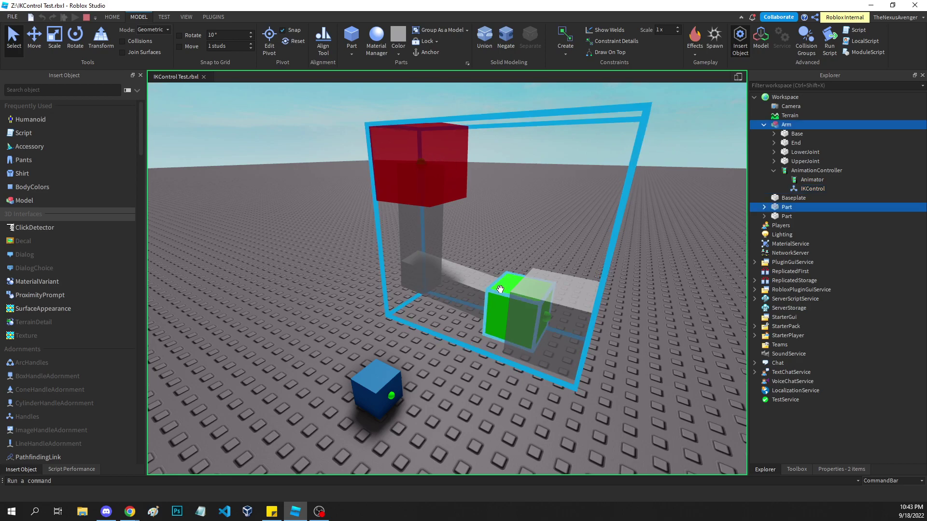
click(75, 38)
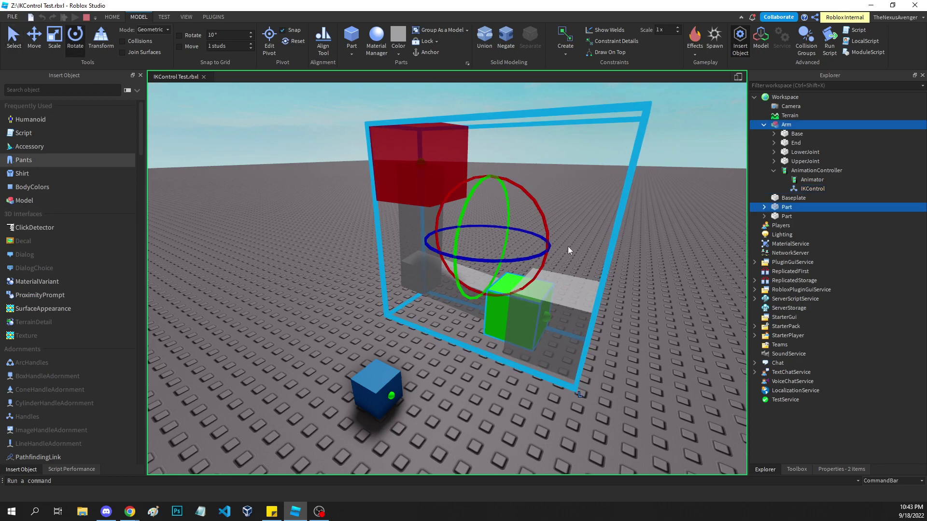
right_drag(307, 302, 307, 301)
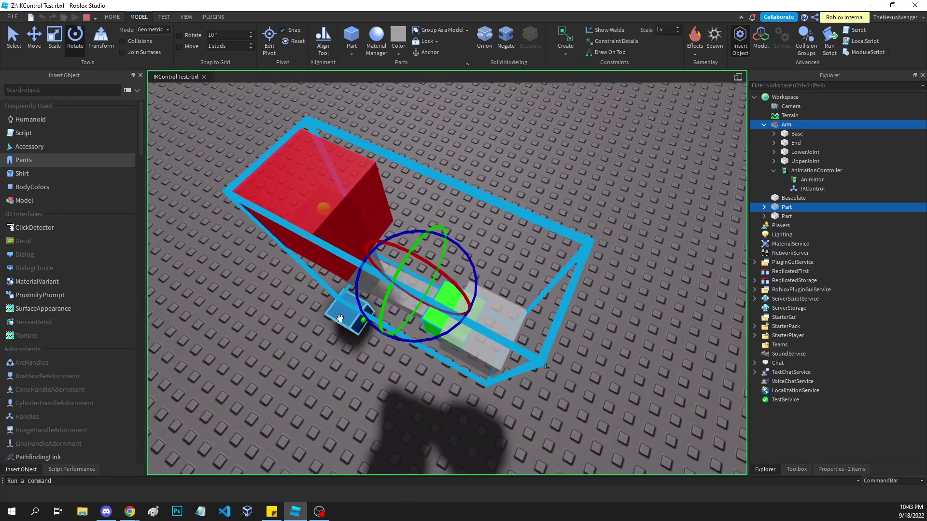
drag(409, 340, 445, 304)
scroll(445, 305, up, 5)
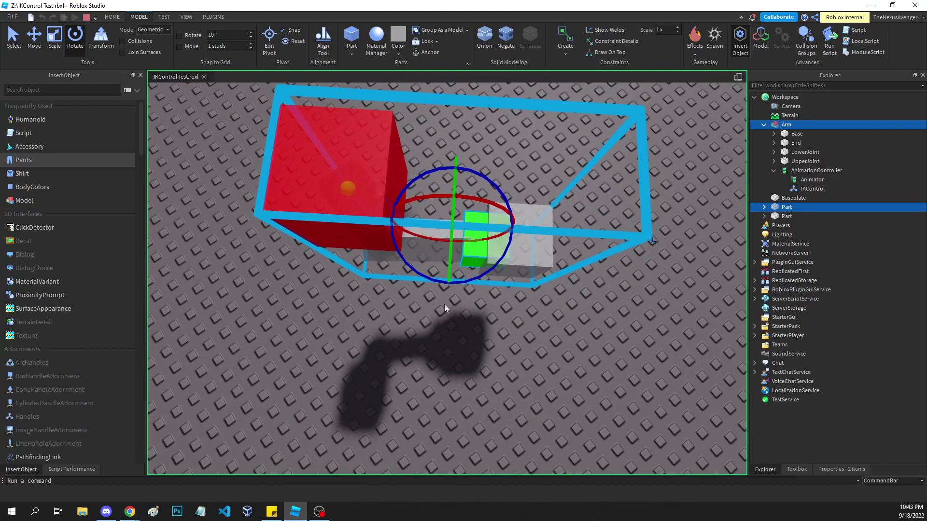
right_drag(445, 304, 480, 269)
scroll(480, 270, up, 3)
scroll(480, 271, down, 2)
drag(481, 271, 410, 328)
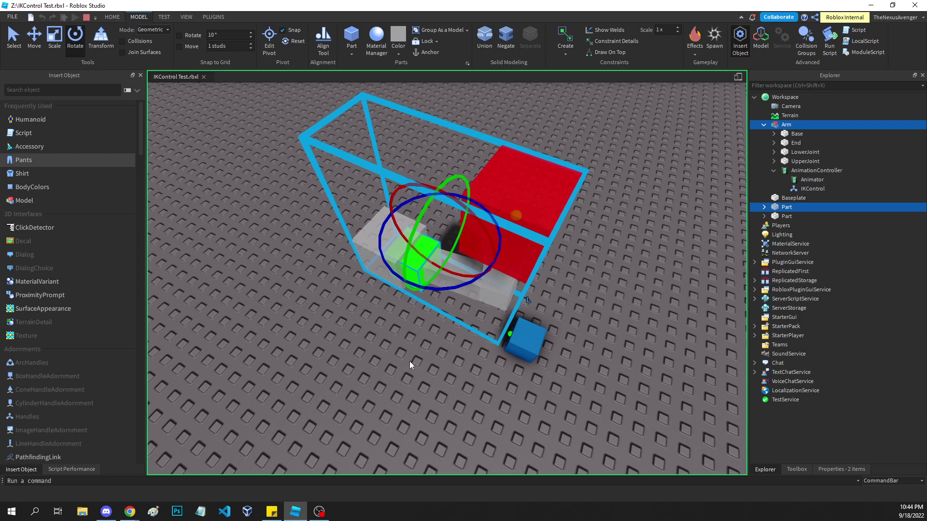
click(331, 334)
right_drag(332, 335, 331, 334)
scroll(328, 306, up, 2)
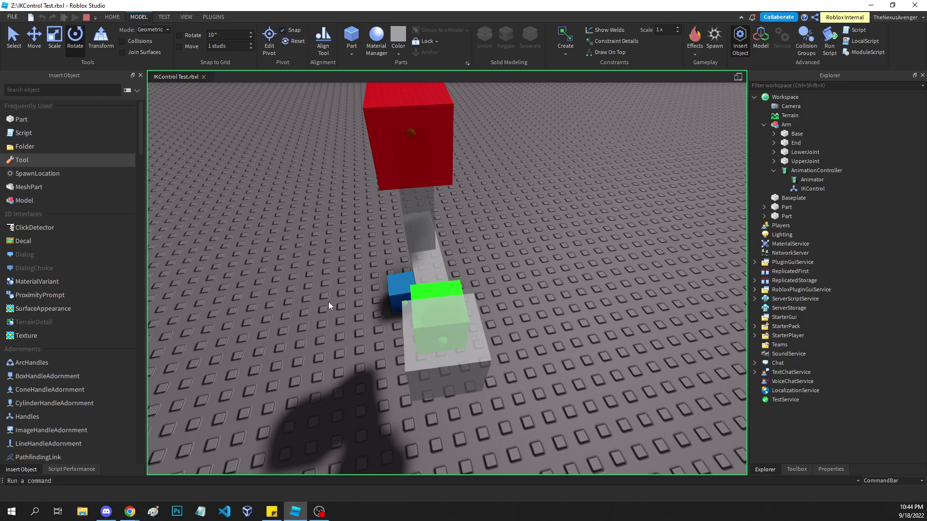
key(s)
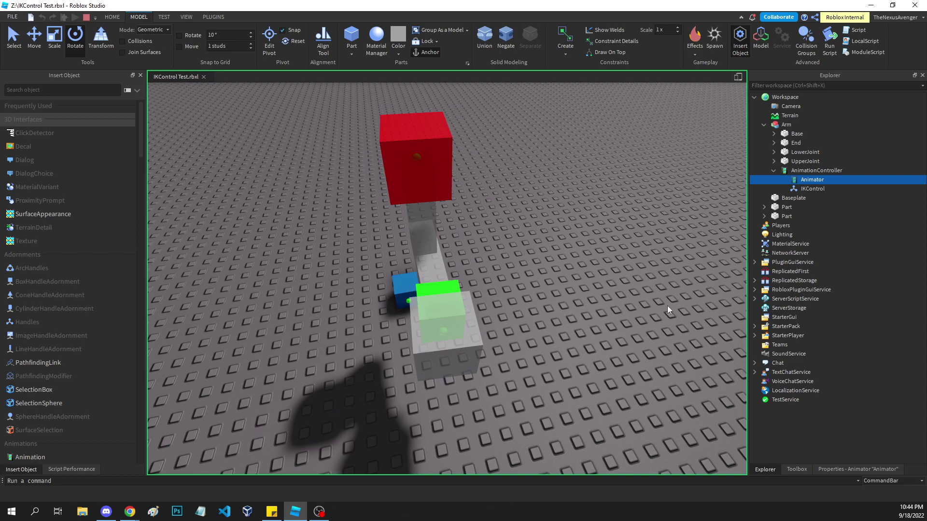
key(alt+Tab)
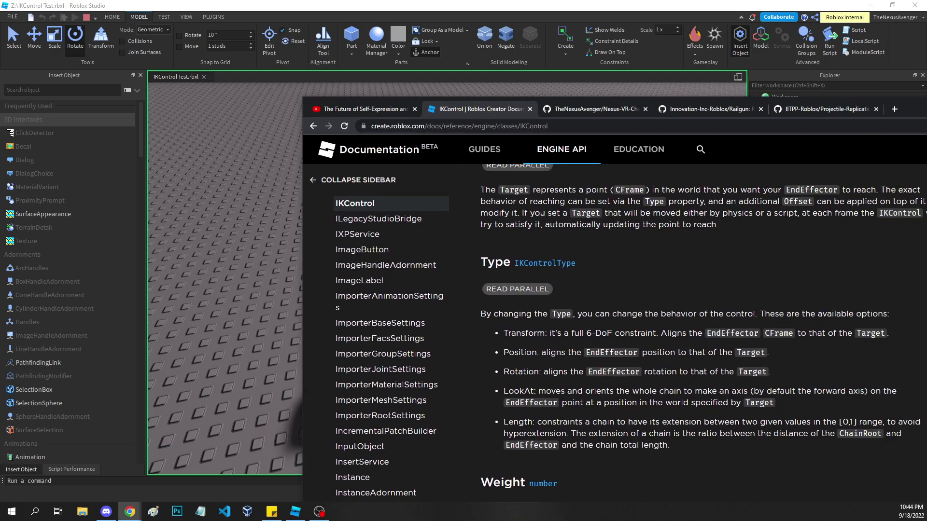
drag(910, 109, 621, 2)
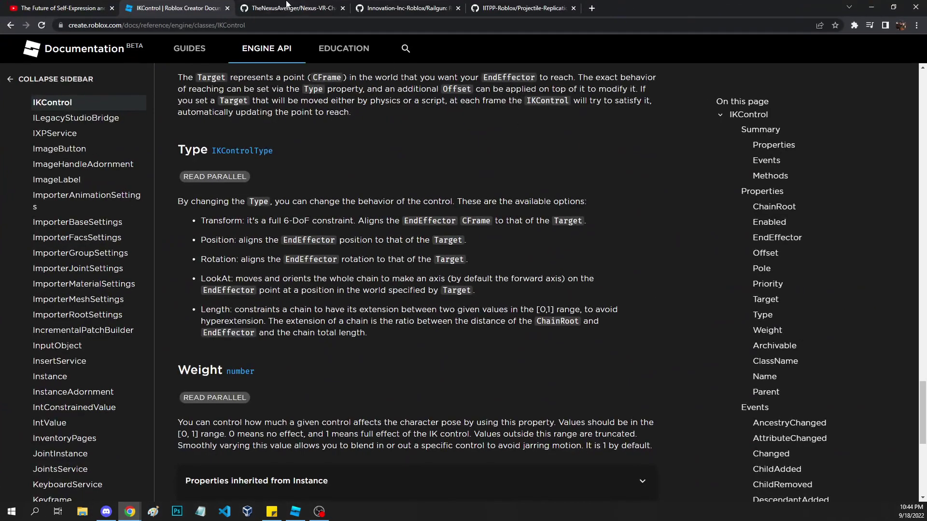
click(289, 6)
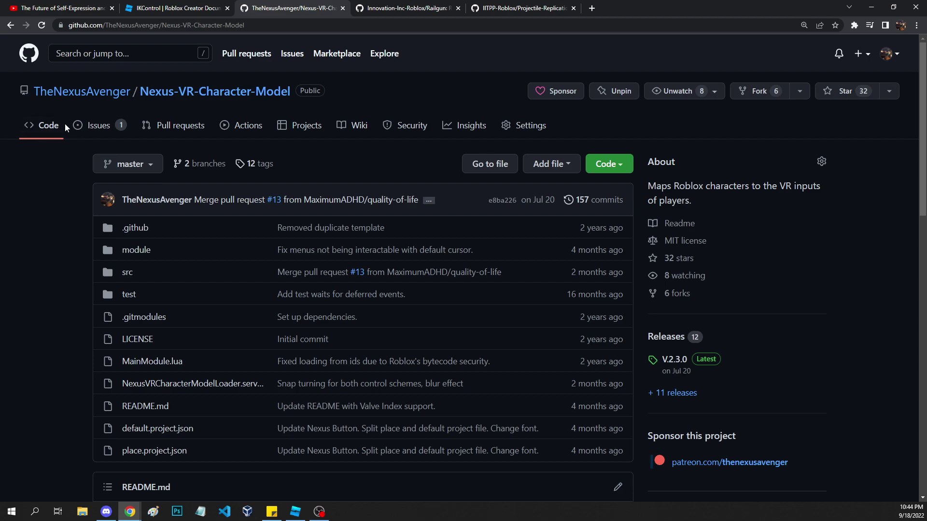
click(89, 128)
click(184, 230)
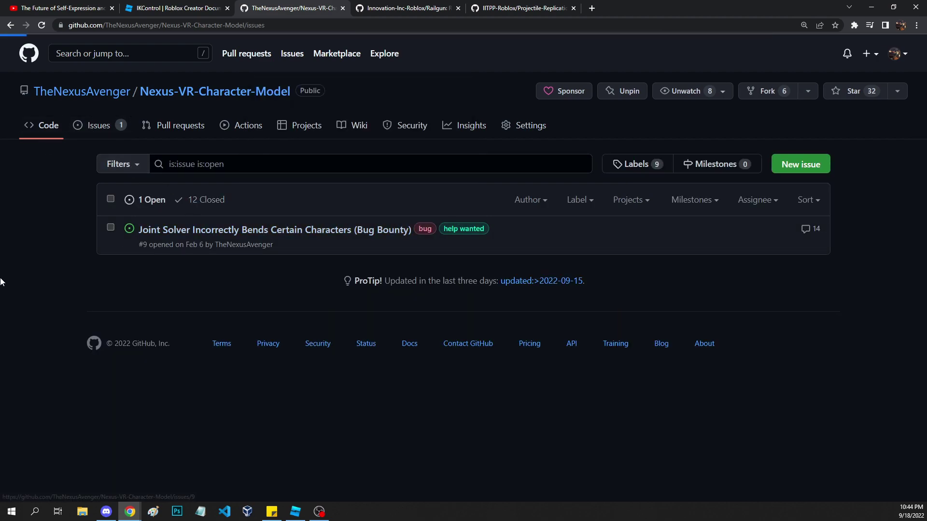
scroll(0, 282, down, 7)
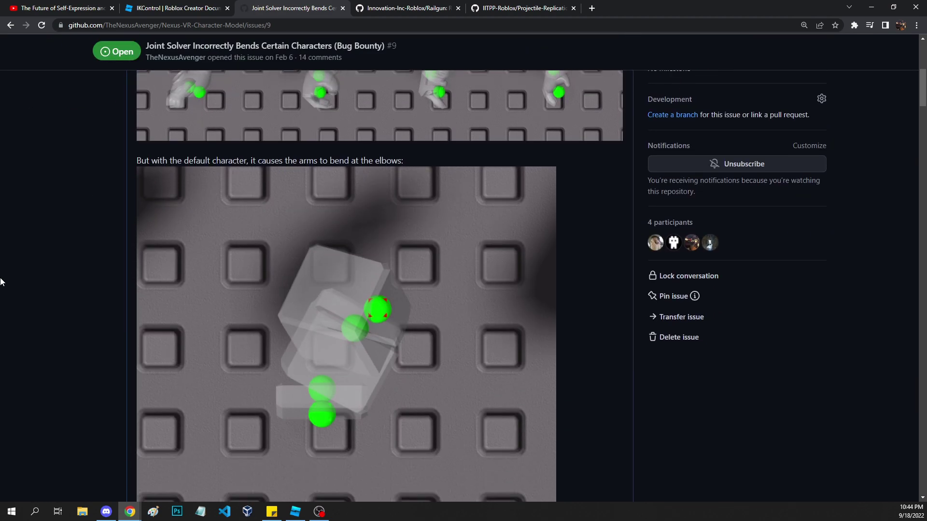
scroll(338, 420, up, 5)
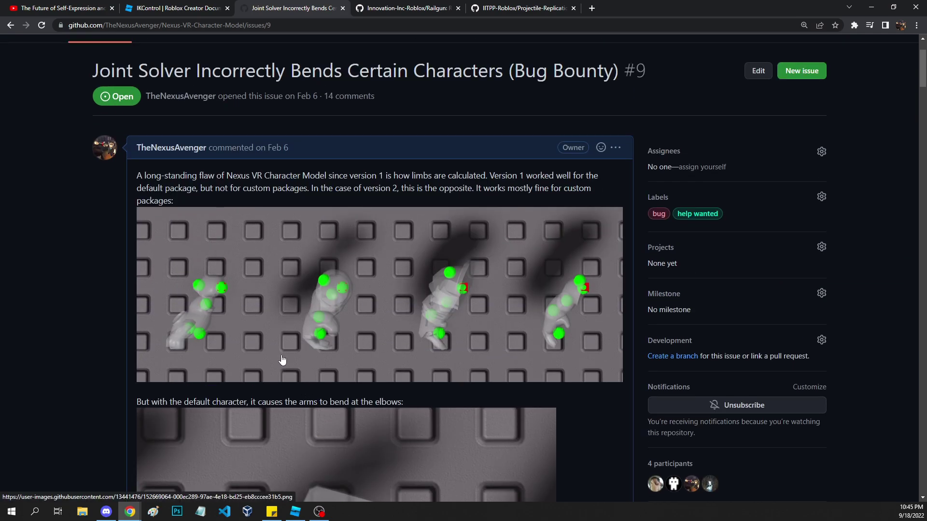
scroll(370, 303, up, 1)
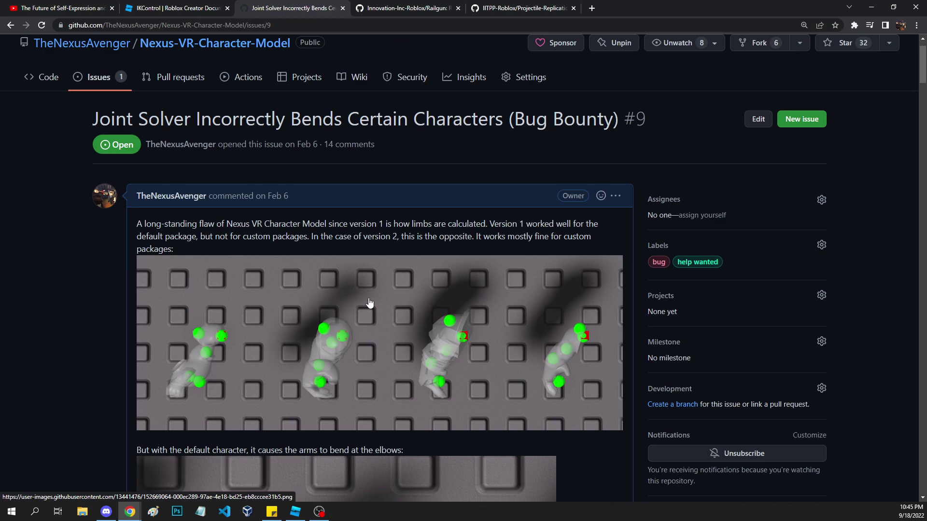
click(408, 7)
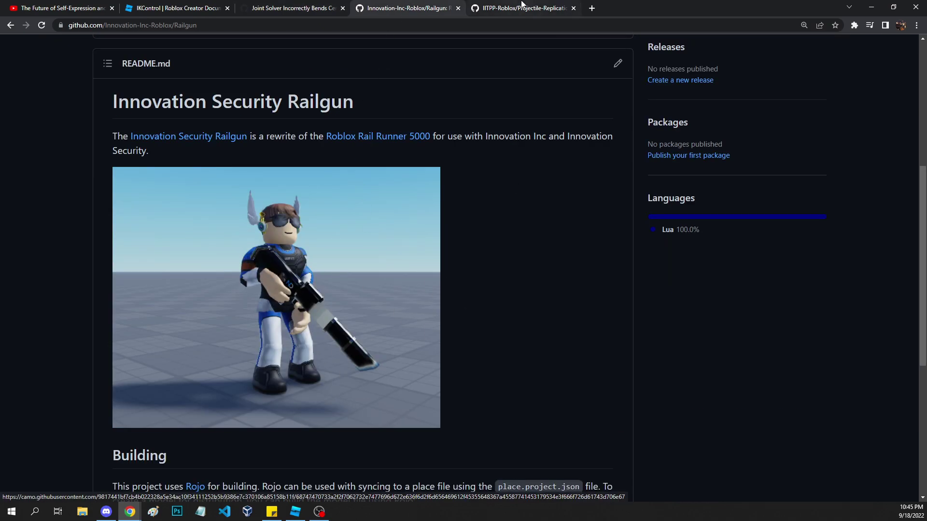
click(521, 8)
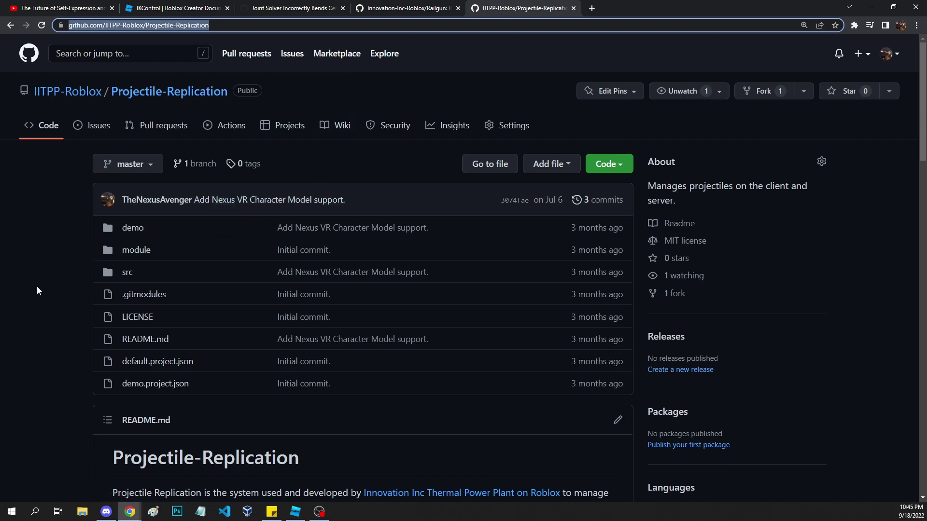
Run a play test, equip the railgun with key 1, and orbit around the avatar
key(super+Down)
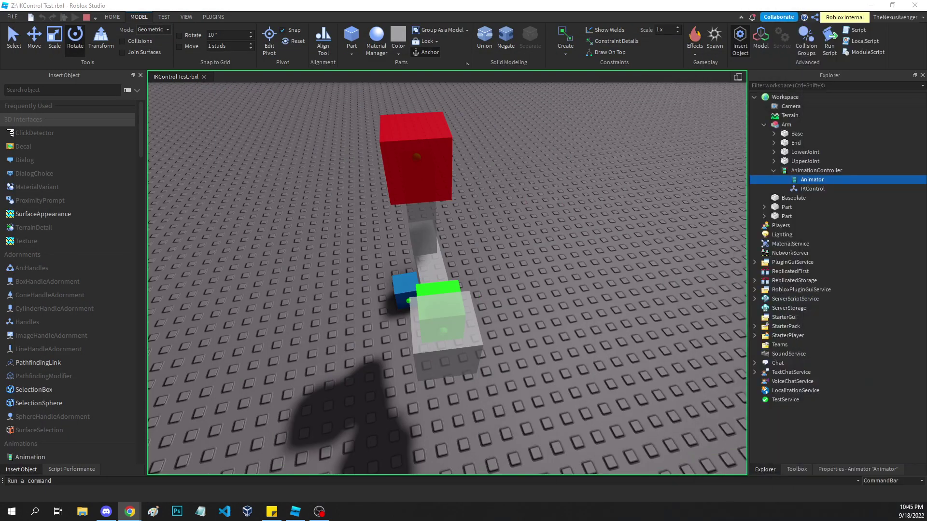
click(64, 20)
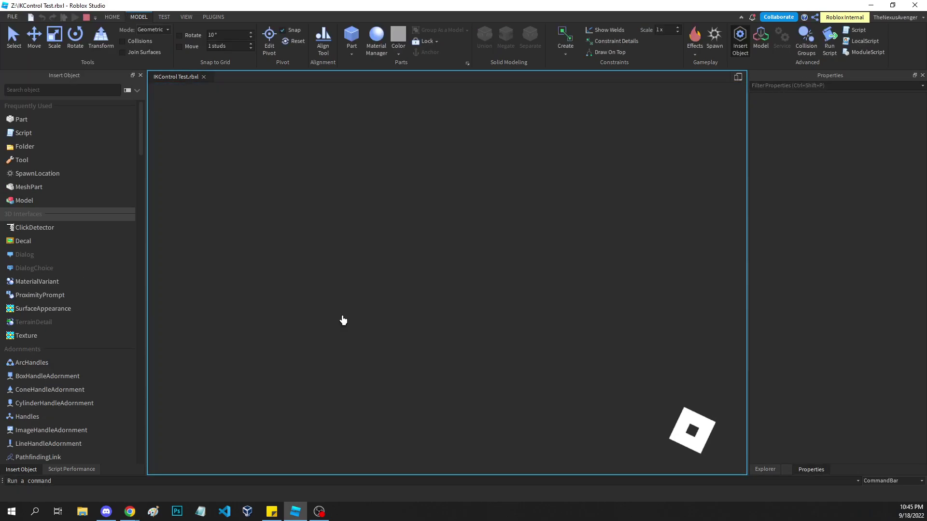
key(1)
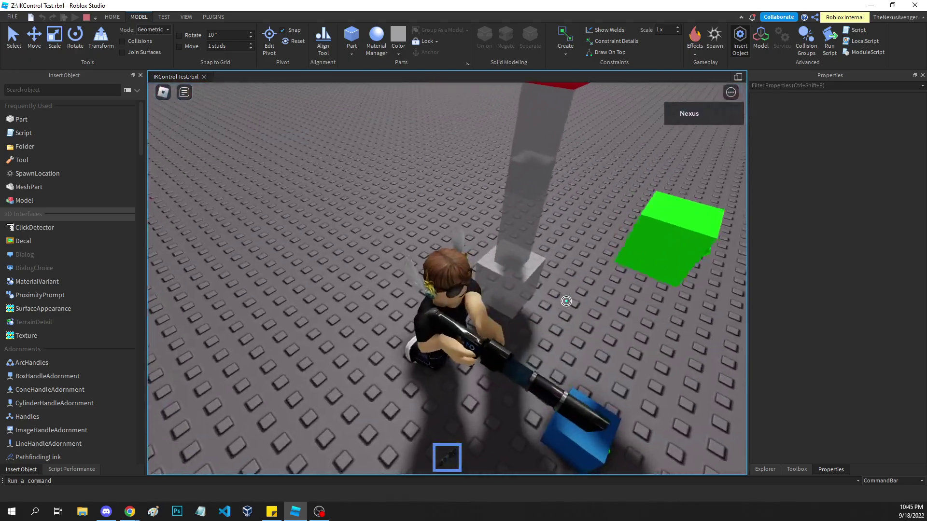
right_drag(566, 300, 566, 301)
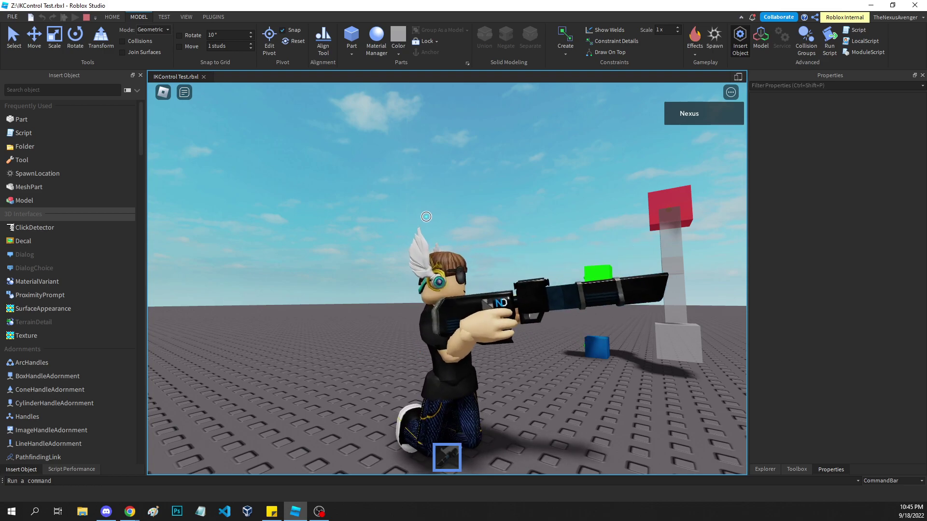
right_drag(438, 221, 438, 220)
scroll(438, 221, down, 2)
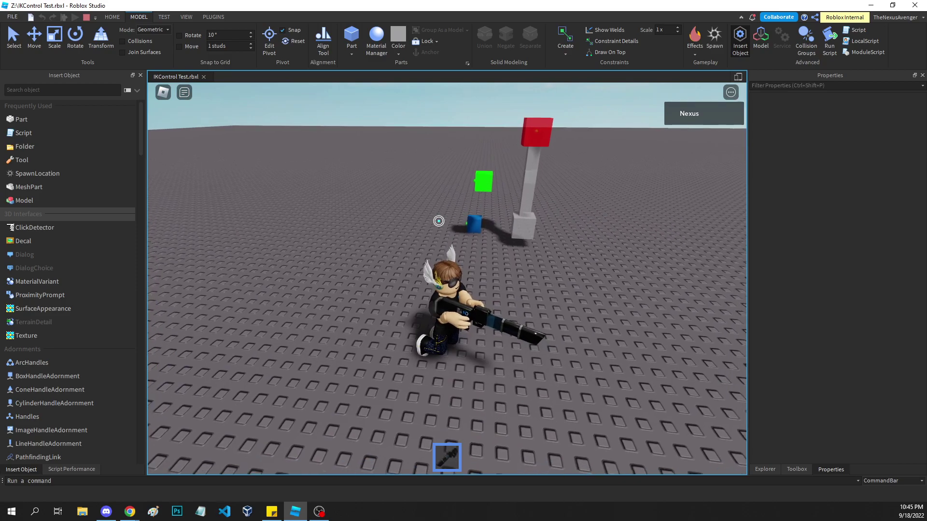
right_drag(454, 262, 454, 262)
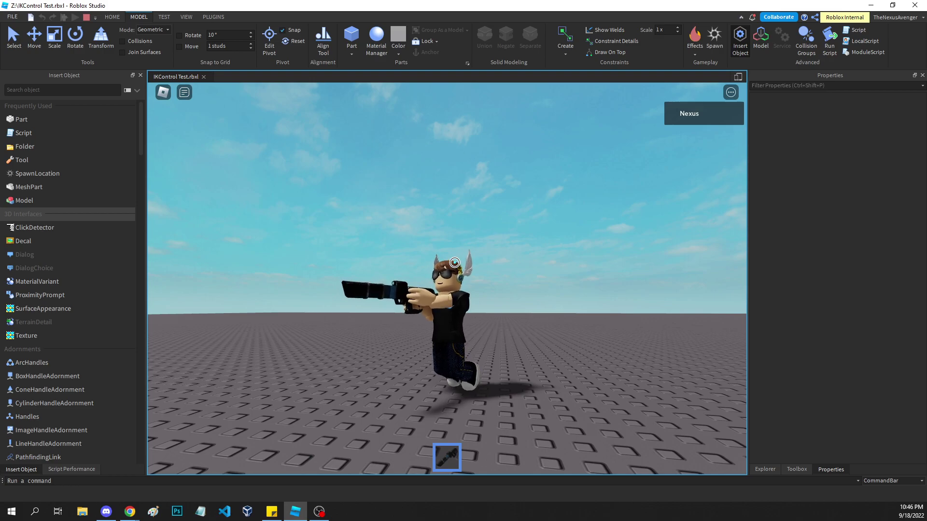
right_drag(556, 368, 556, 368)
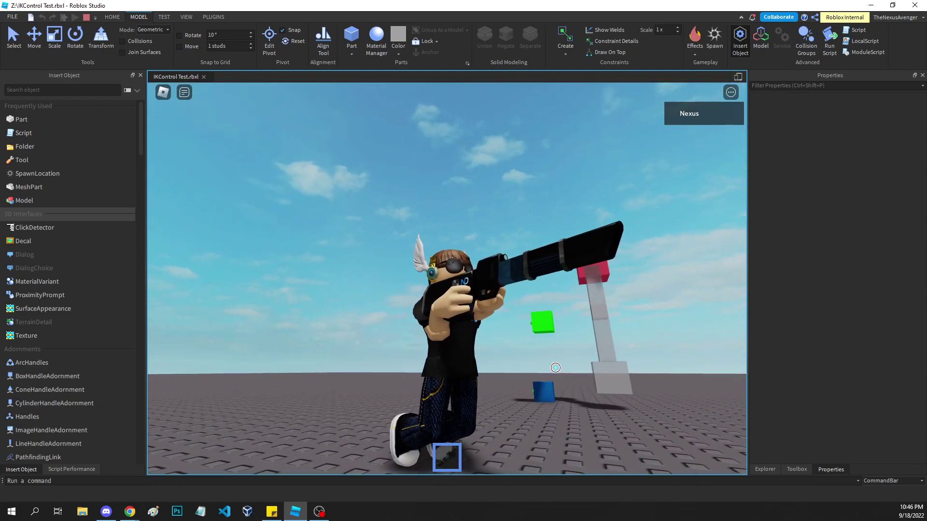